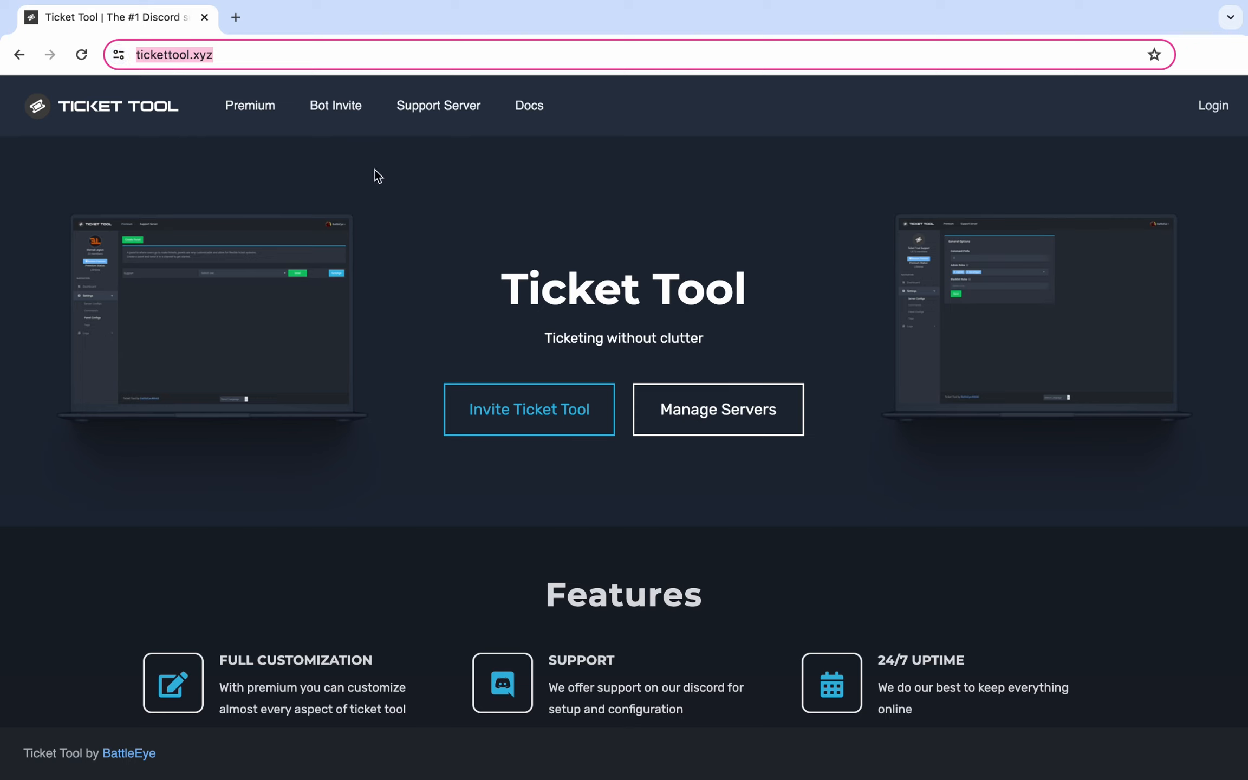
Start inviting Ticket Tool to Discord, choosing How to's server as the destination, and continue to the permission review
{"action": "left_click", "coordinate": [373, 168]}
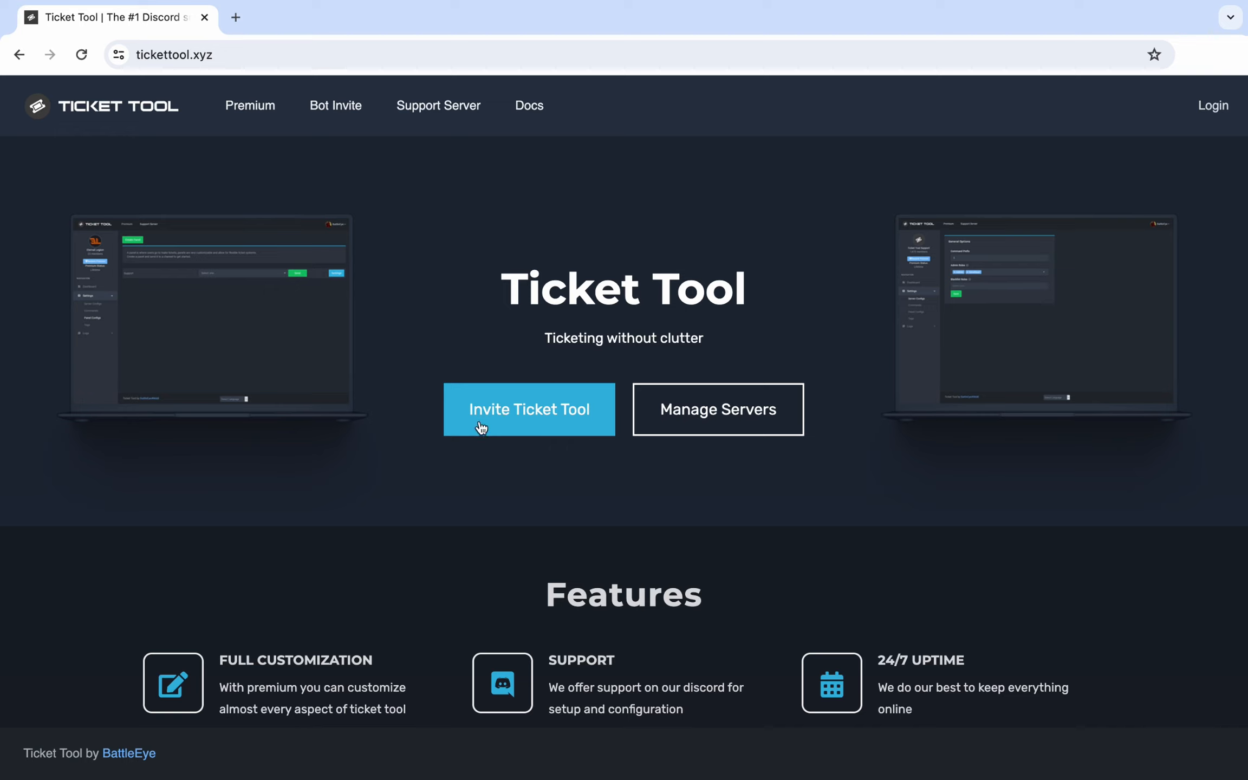
{"action": "left_click", "coordinate": [531, 422]}
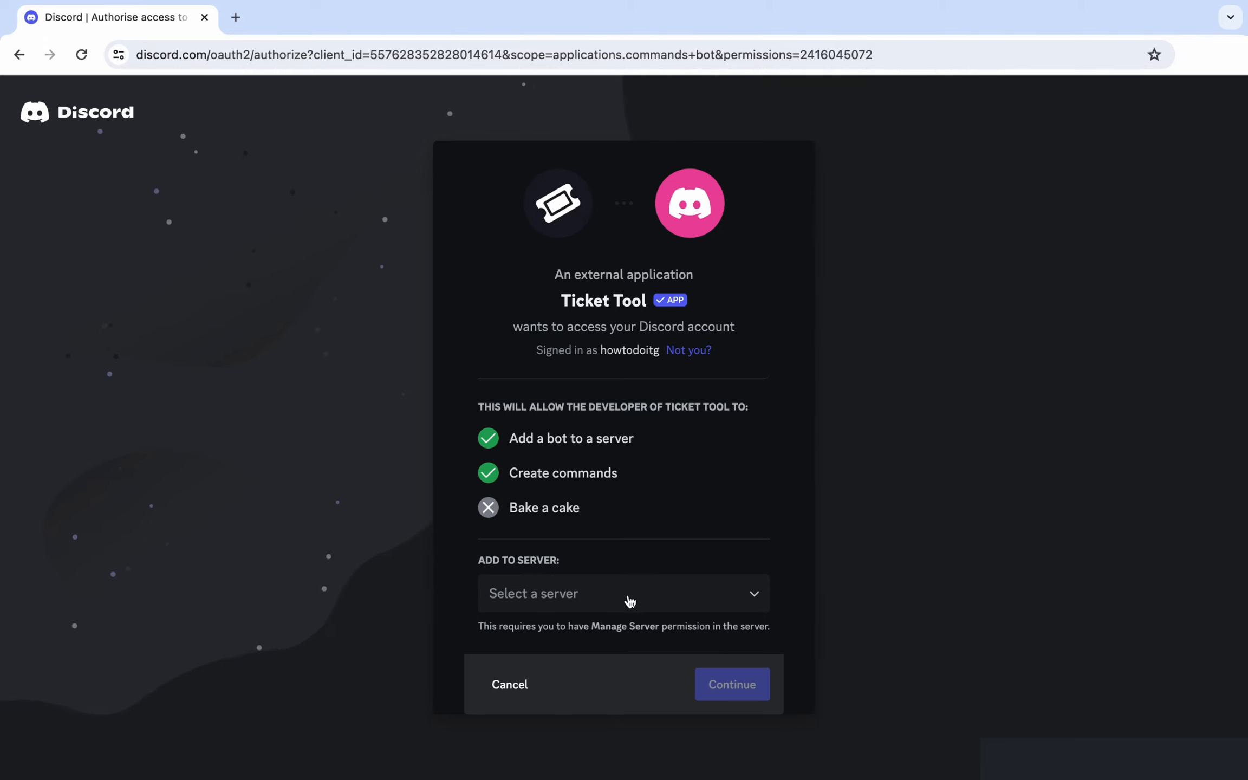
{"action": "left_click", "coordinate": [629, 600]}
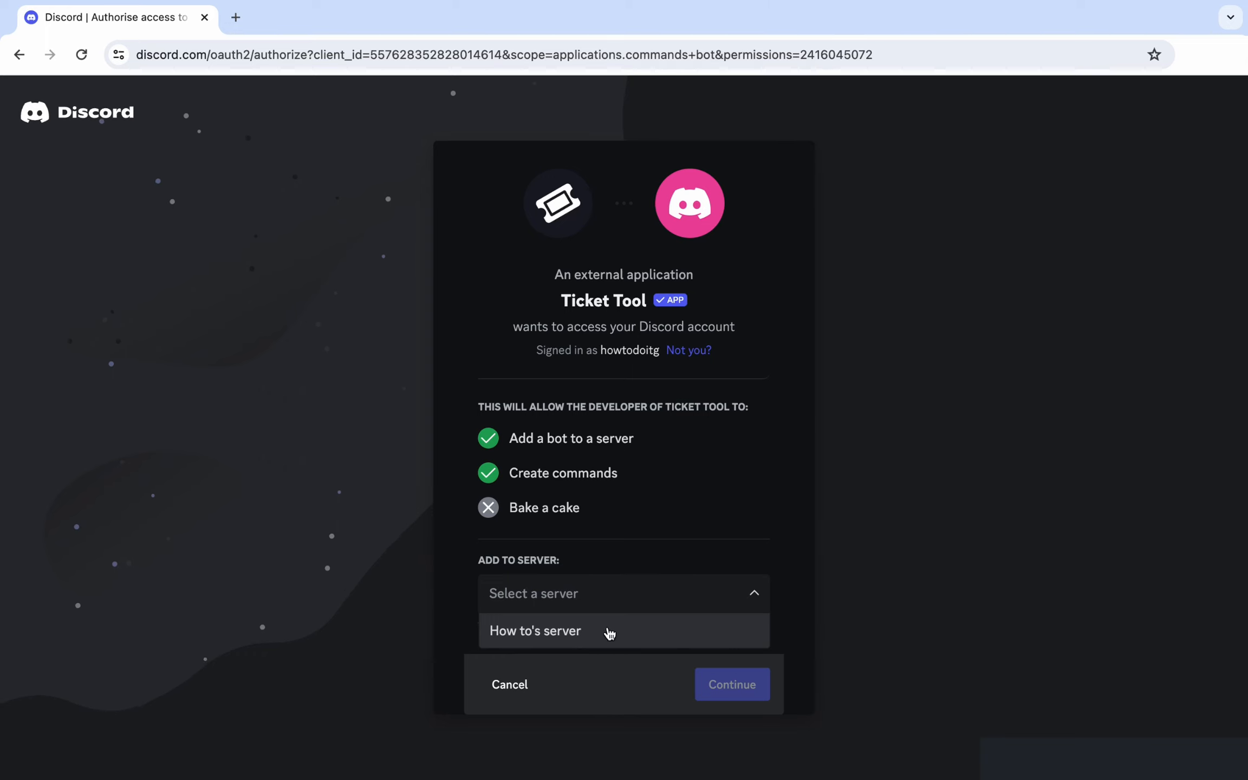
{"action": "left_click", "coordinate": [598, 639]}
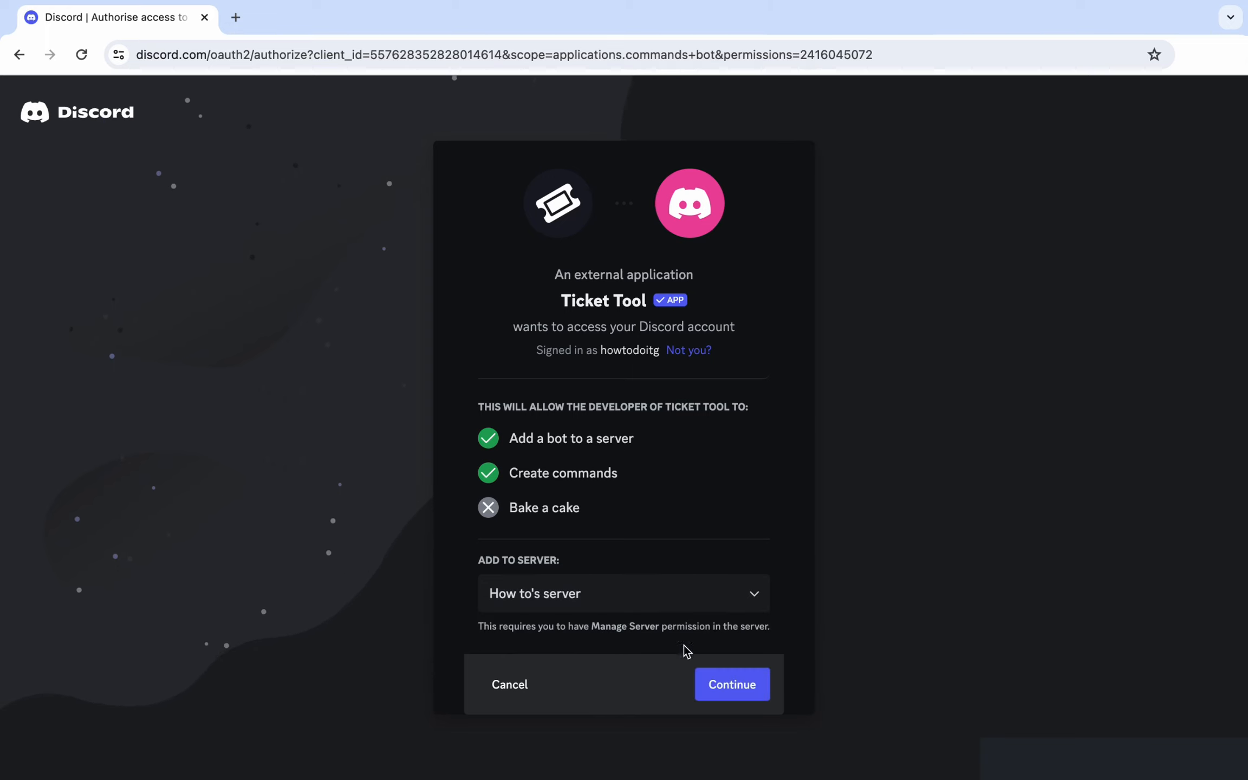
{"action": "left_click", "coordinate": [728, 685]}
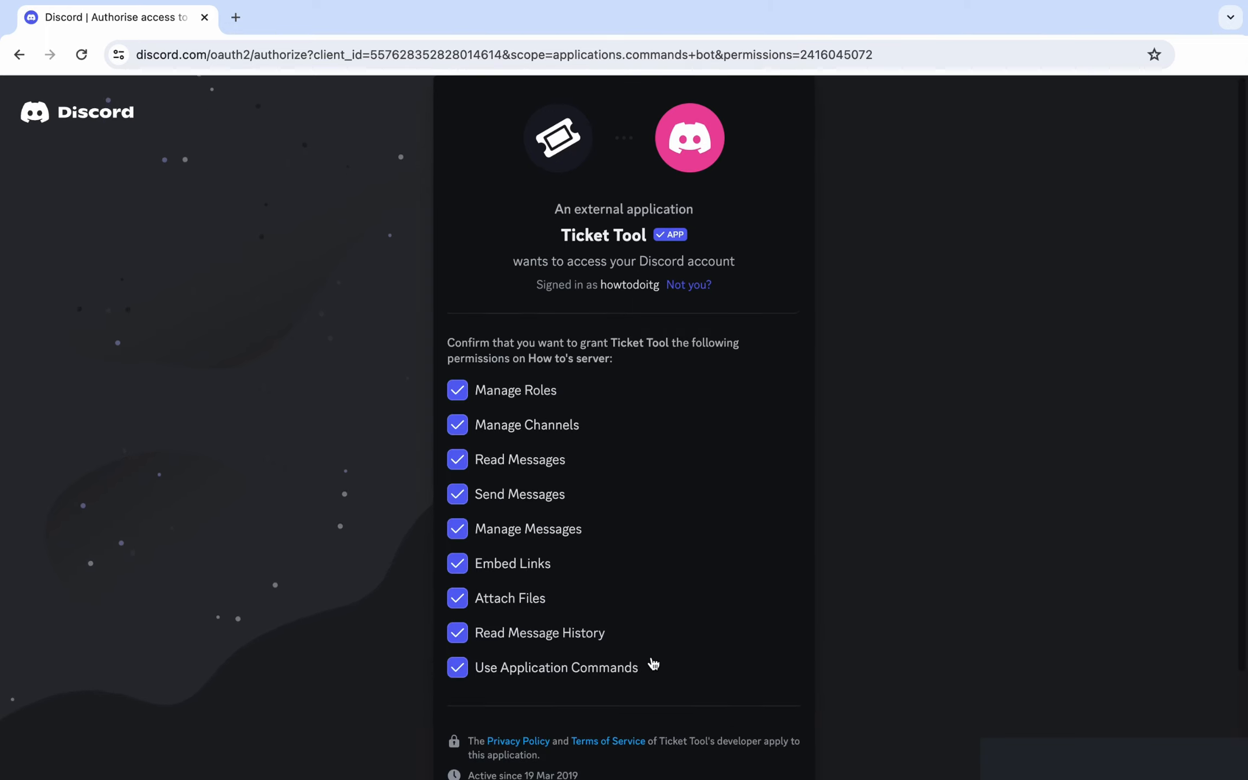
Authorise Ticket Tool with all requested permissions and complete the human verification
{"action": "scroll", "coordinate": [586, 638], "scroll_direction": "down", "scroll_amount": 3}
{"action": "scroll", "coordinate": [588, 640], "scroll_direction": "up", "scroll_amount": 3}
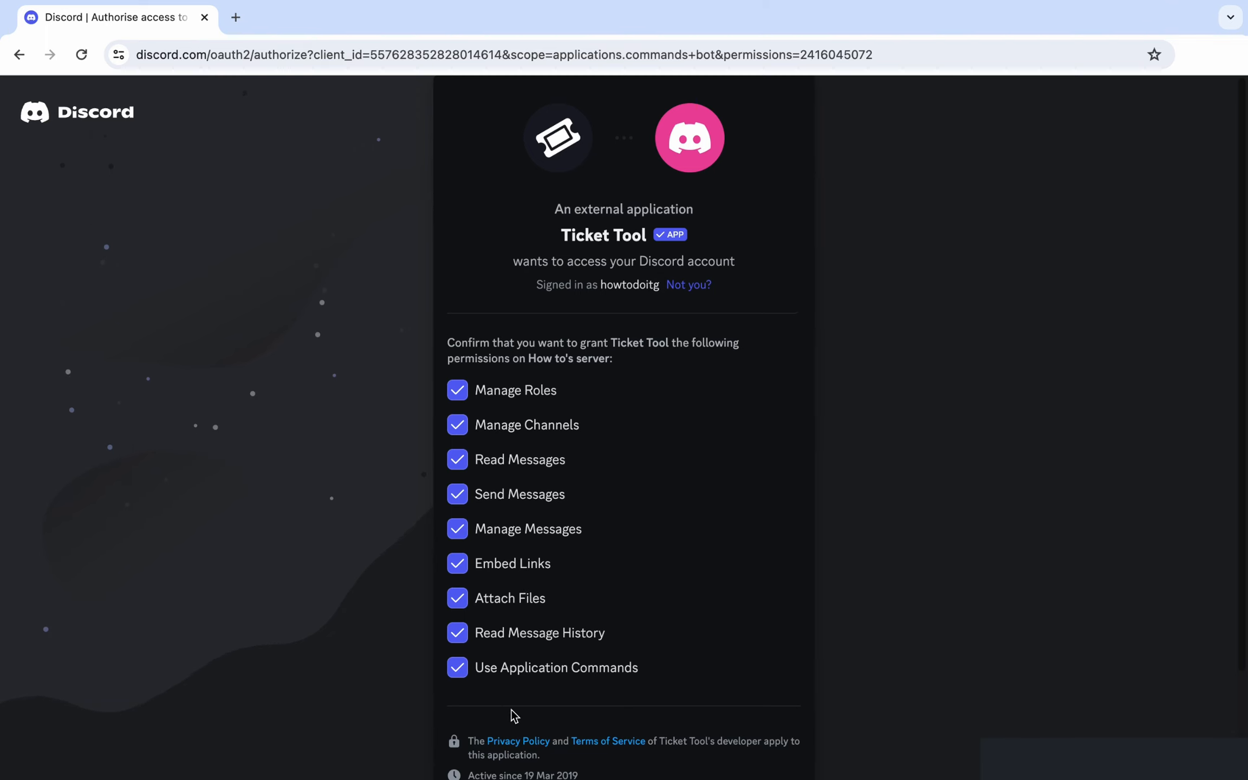
{"action": "scroll", "coordinate": [511, 713], "scroll_direction": "down", "scroll_amount": 3}
{"action": "left_click", "coordinate": [761, 750]}
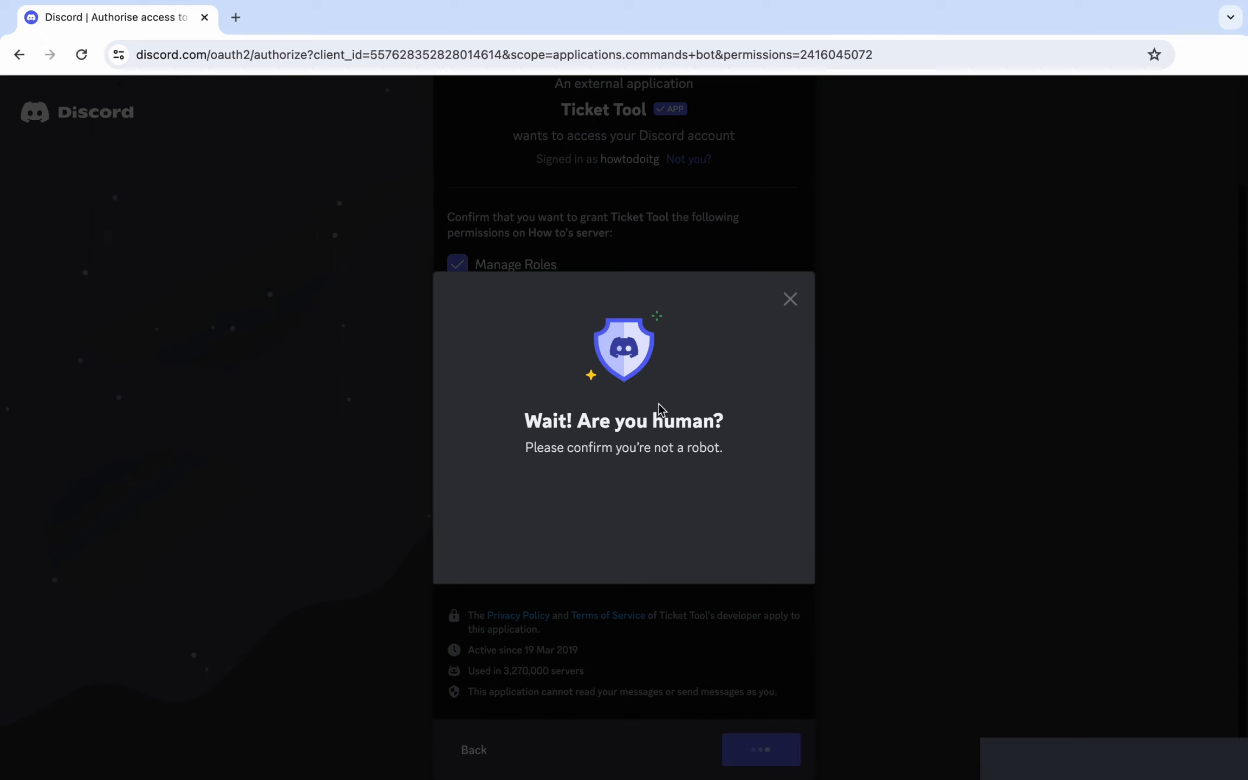
{"action": "left_click", "coordinate": [520, 509]}
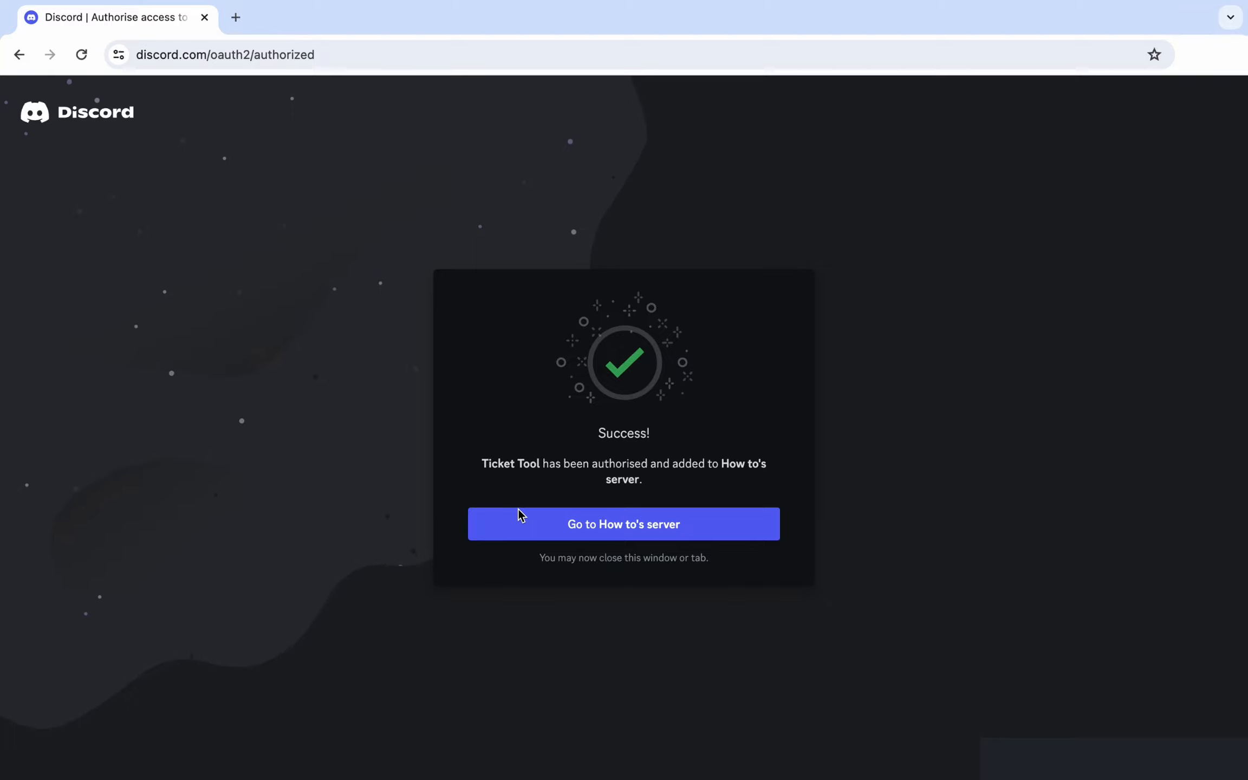
Go to How to's server and open the role list in its server settings
{"action": "left_click", "coordinate": [619, 535]}
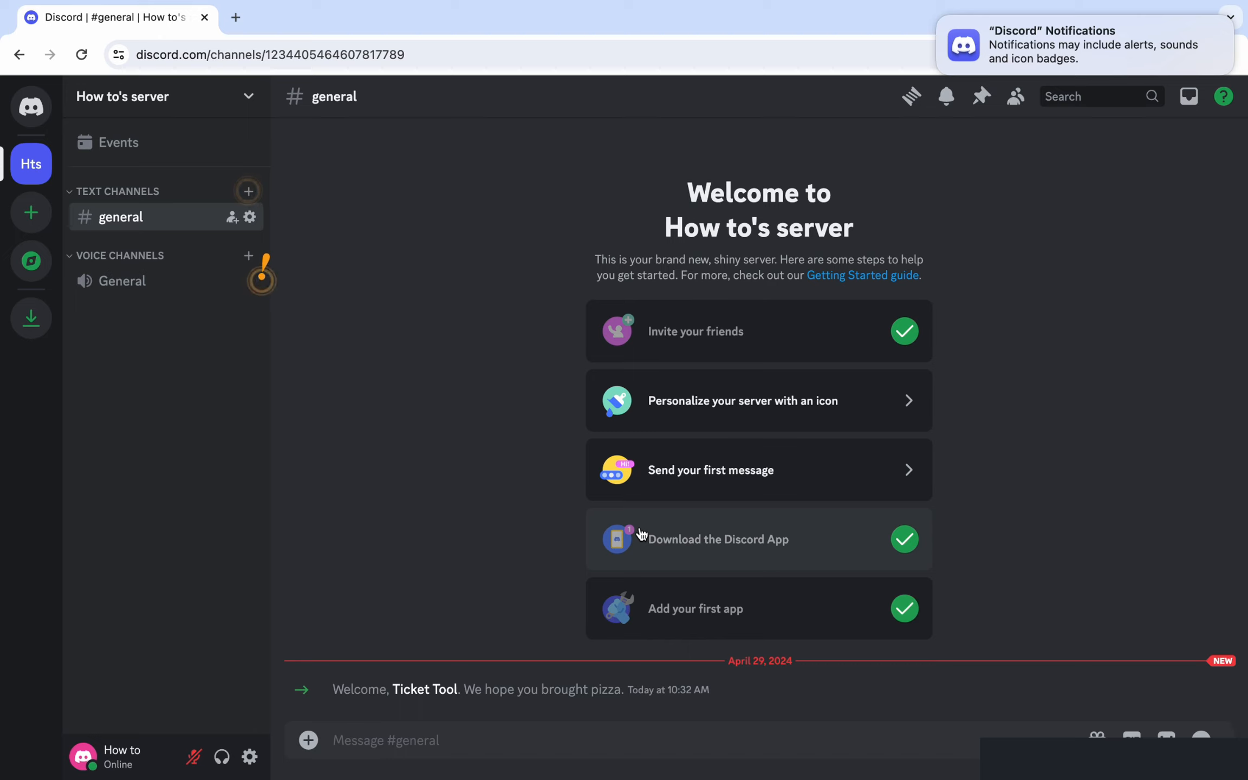
{"action": "left_click", "coordinate": [249, 97]}
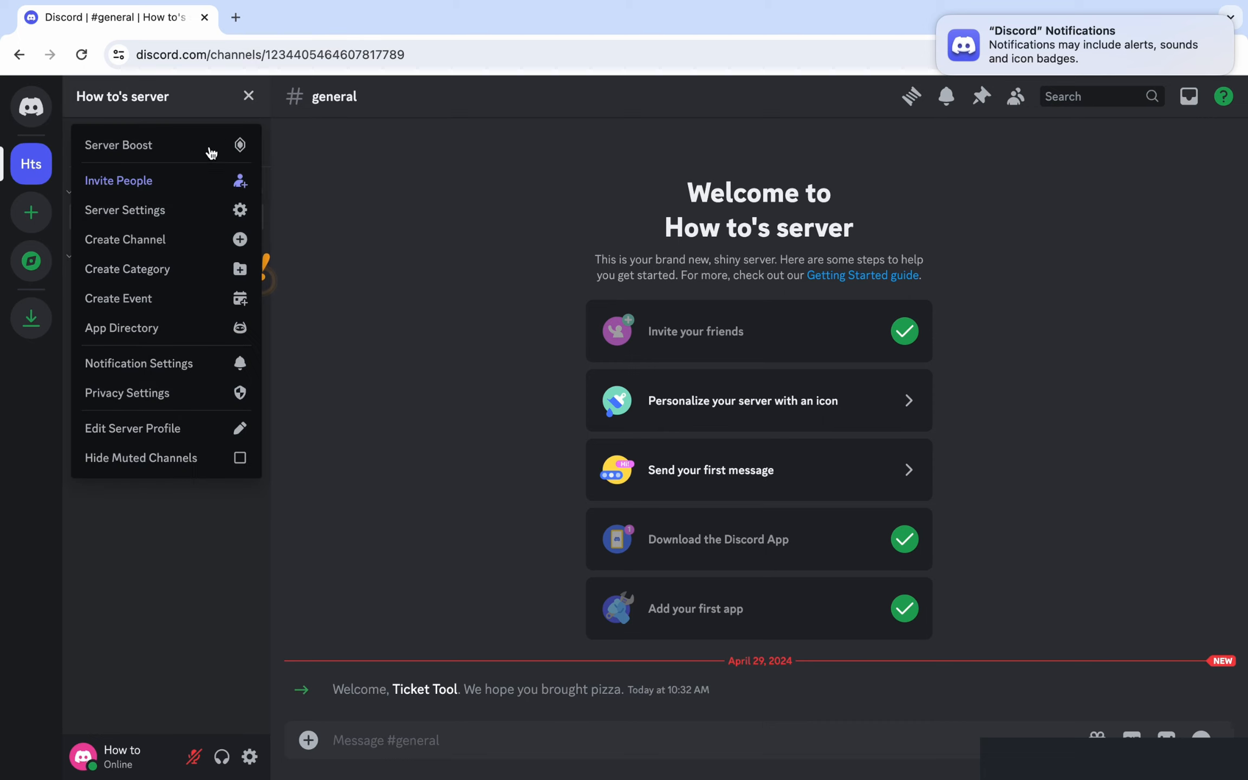
{"action": "left_click", "coordinate": [184, 216]}
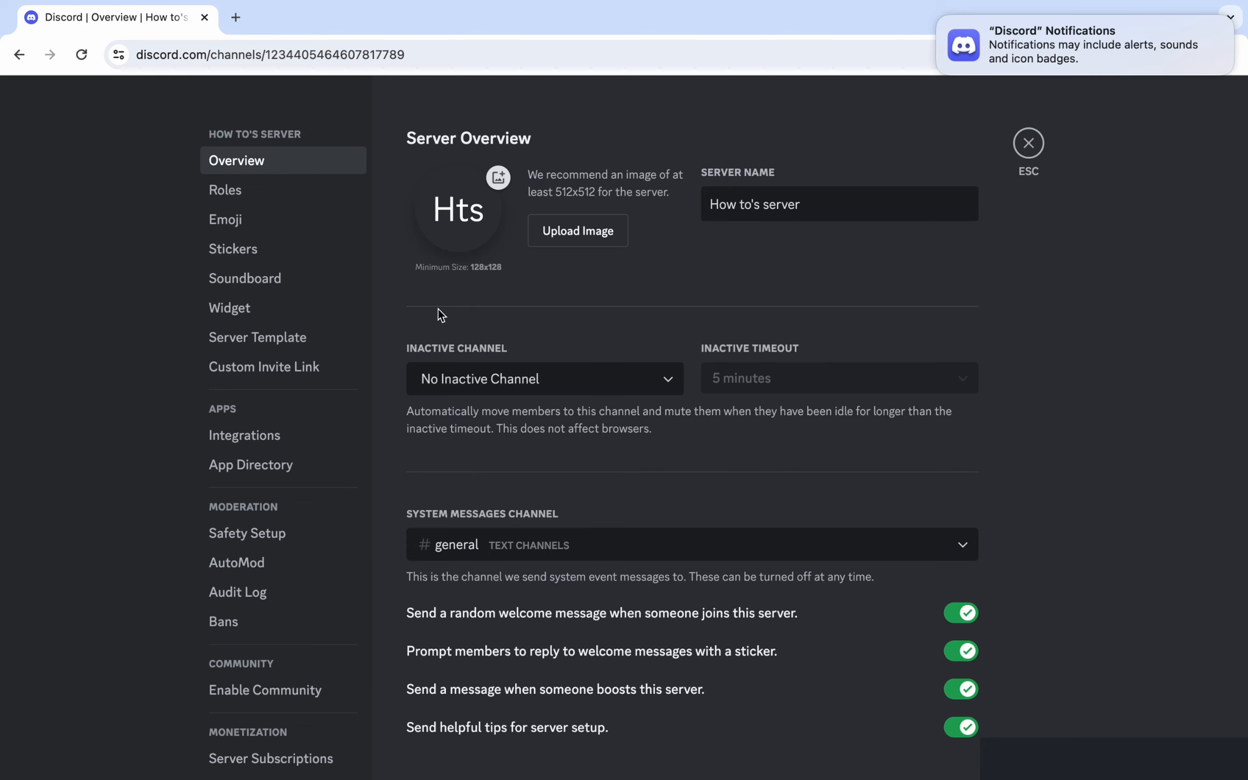
{"action": "left_click", "coordinate": [261, 193]}
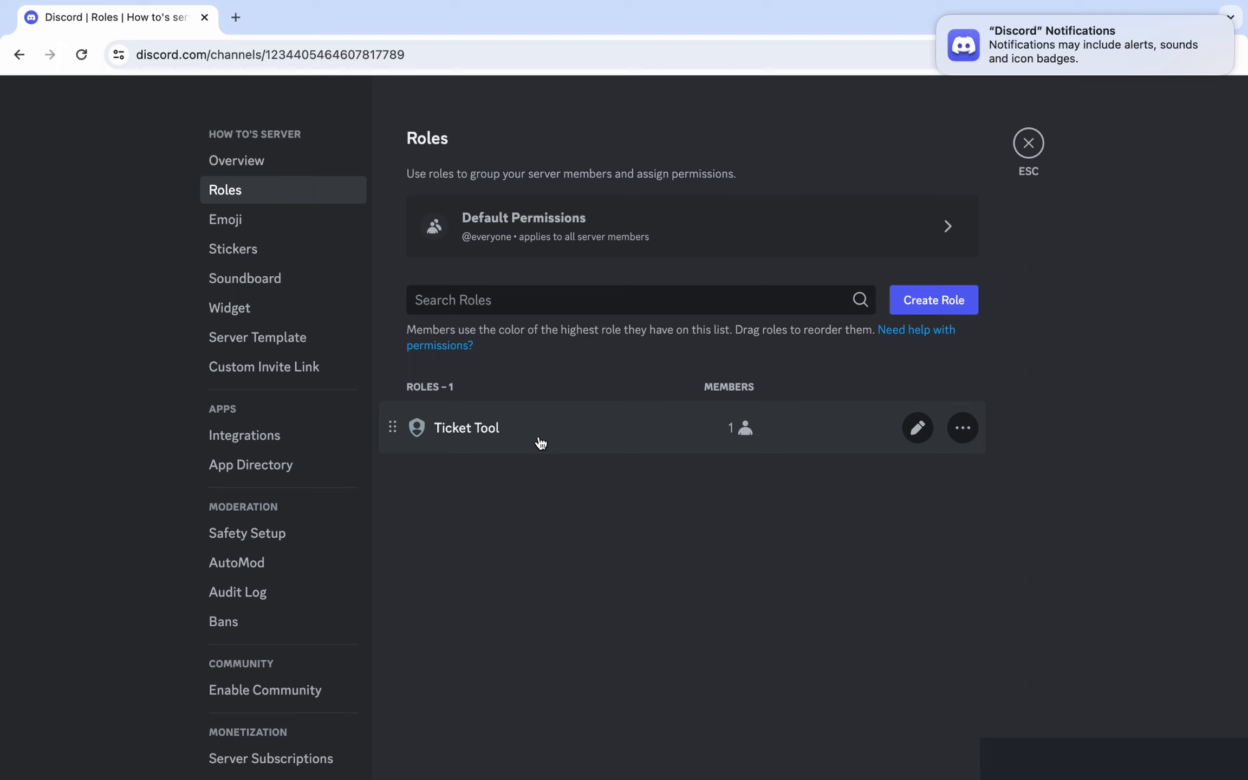
{"action": "mouse_move", "coordinate": [393, 426]}
{"action": "left_mouse_down"}
{"action": "mouse_move", "coordinate": [400, 485]}
{"action": "mouse_move", "coordinate": [373, 304]}
{"action": "mouse_move", "coordinate": [397, 402]}
{"action": "mouse_move", "coordinate": [390, 428]}
{"action": "left_mouse_up"}
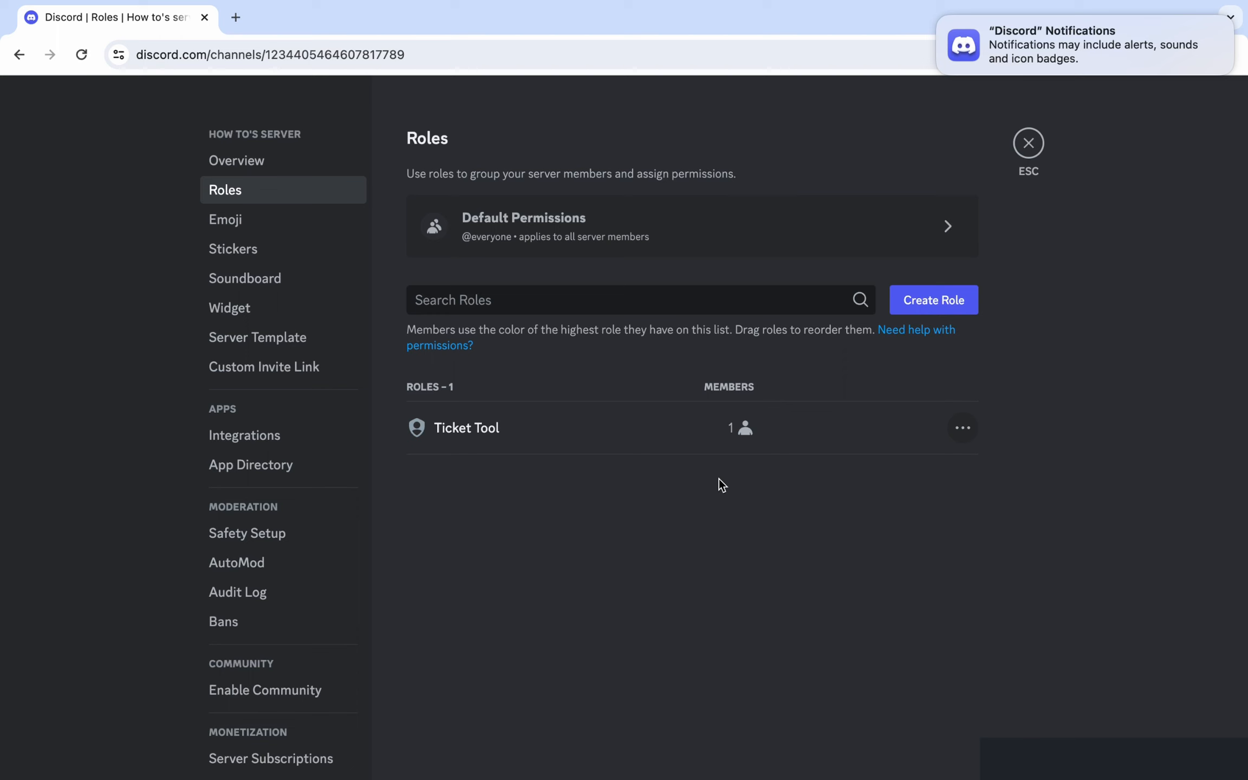
Create a purple role named "staff role", save it, and open its permissions
{"action": "left_click", "coordinate": [946, 299]}
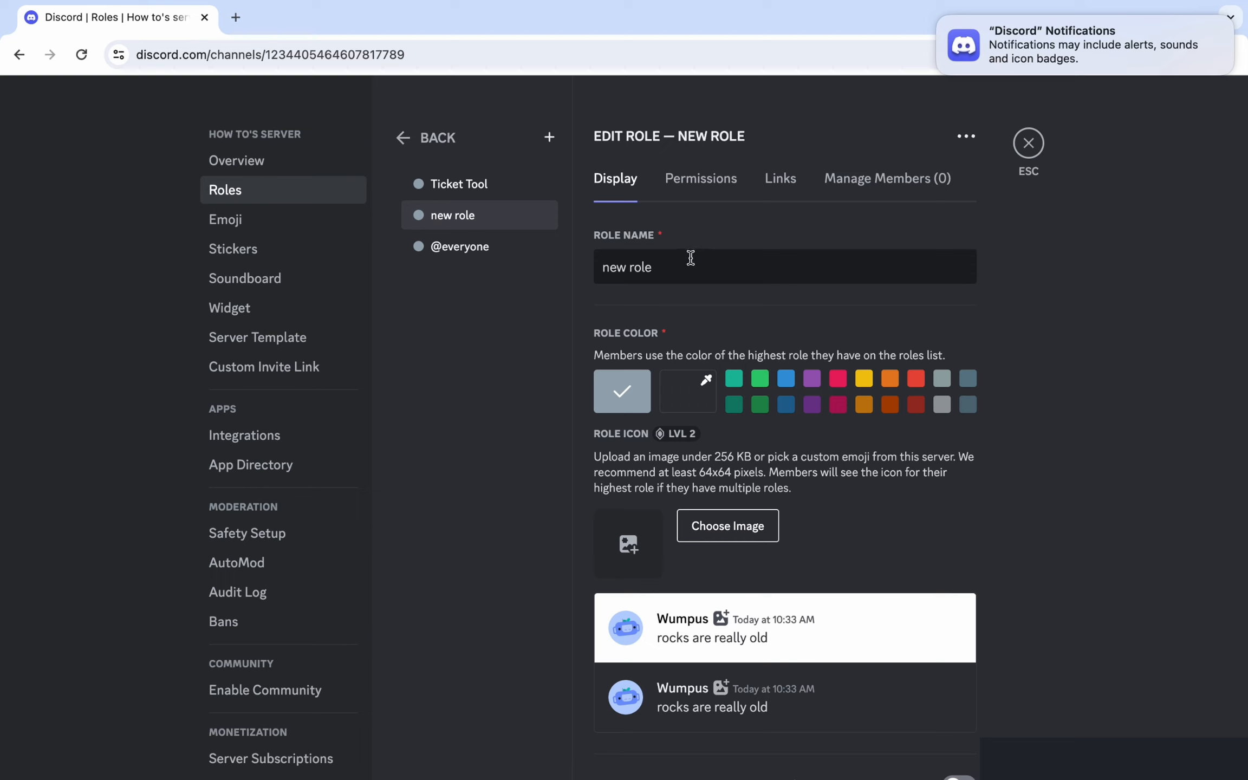
{"action": "left_click_drag", "start_coordinate": [674, 258], "coordinate": [528, 261]}
{"action": "type", "text": "staff"}
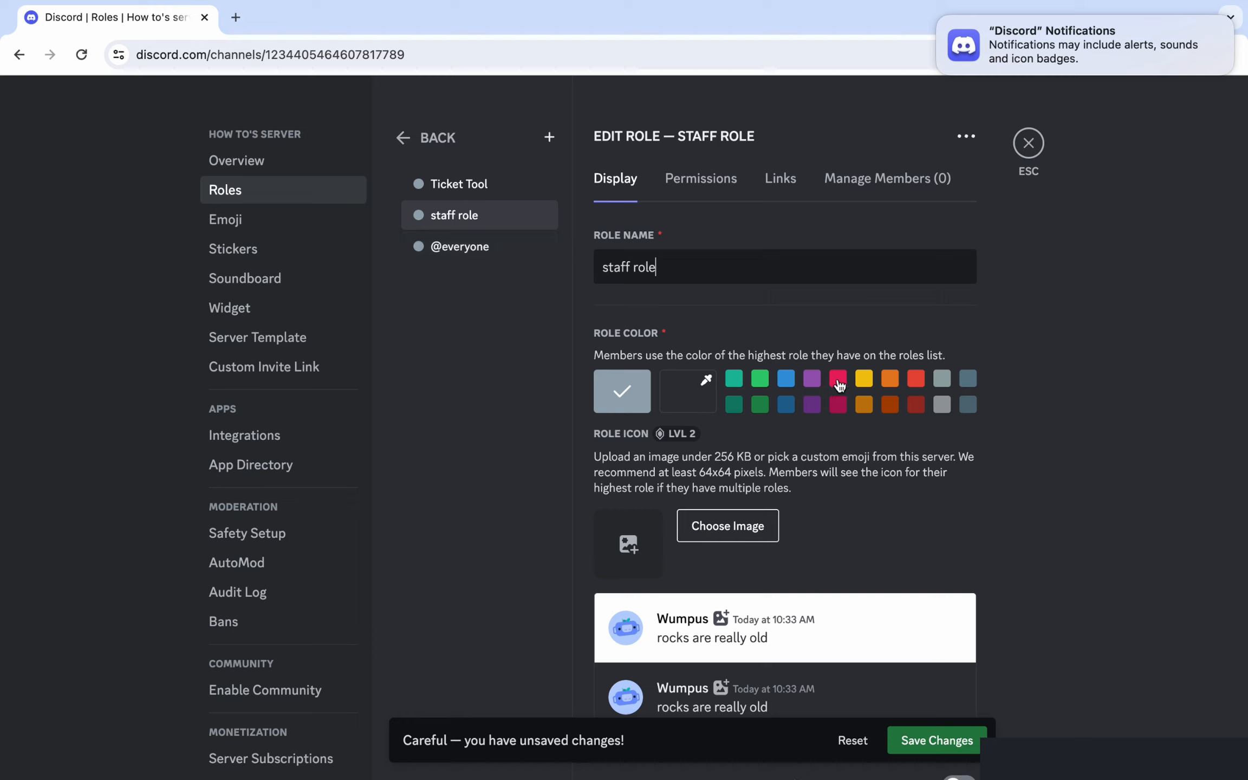
{"action": "left_click", "coordinate": [812, 382]}
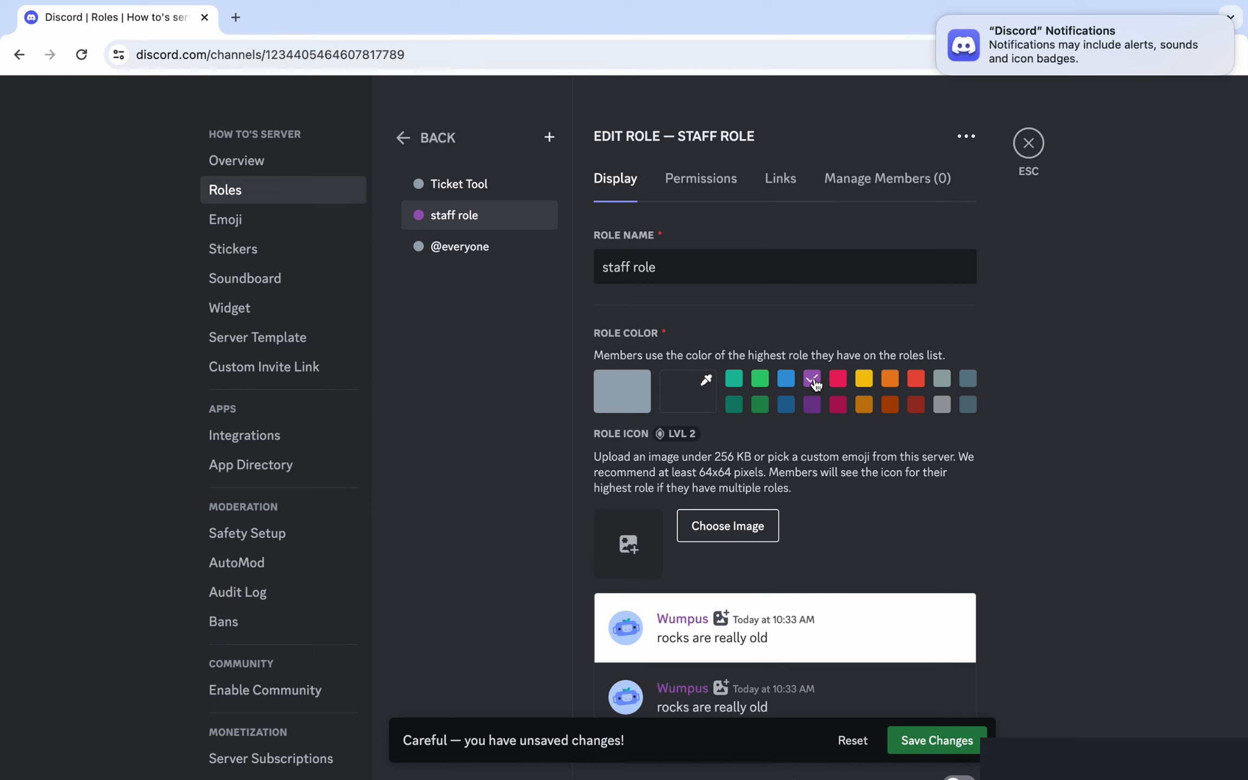
{"action": "scroll", "coordinate": [769, 494], "scroll_direction": "down", "scroll_amount": 2}
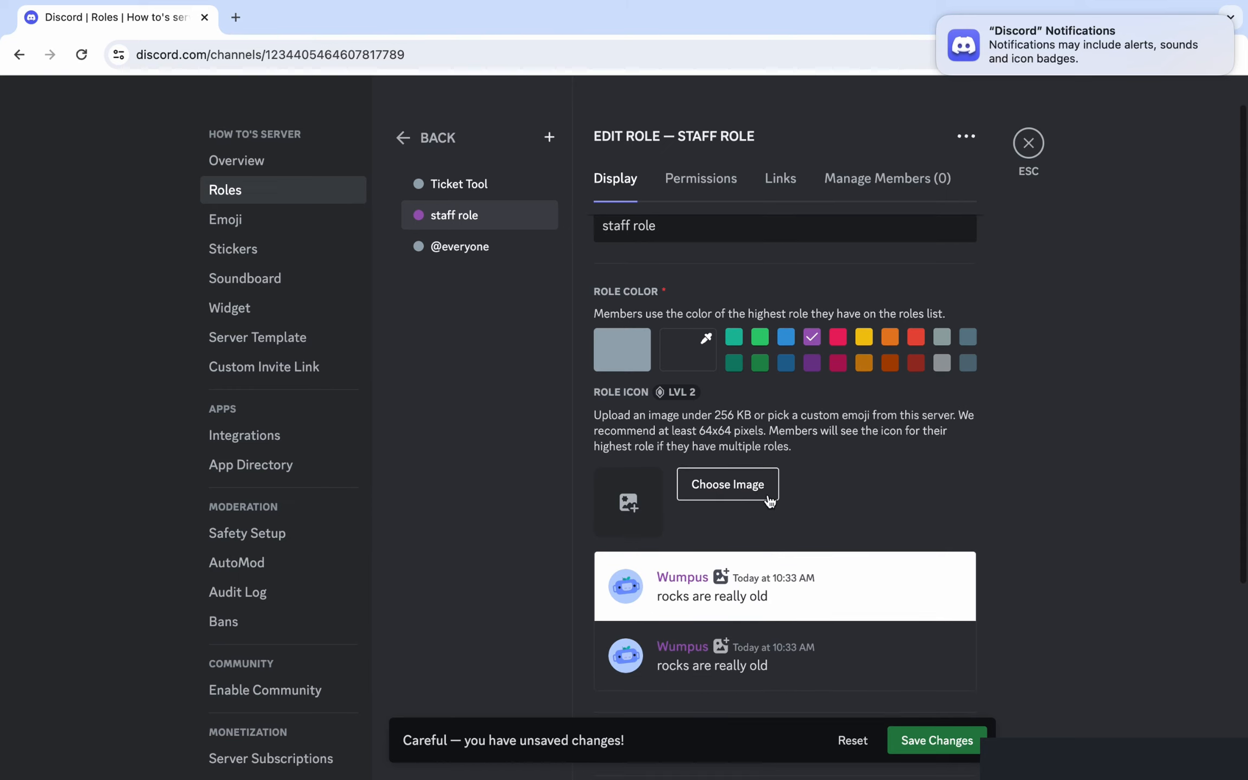
{"action": "scroll", "coordinate": [757, 509], "scroll_direction": "down", "scroll_amount": 5}
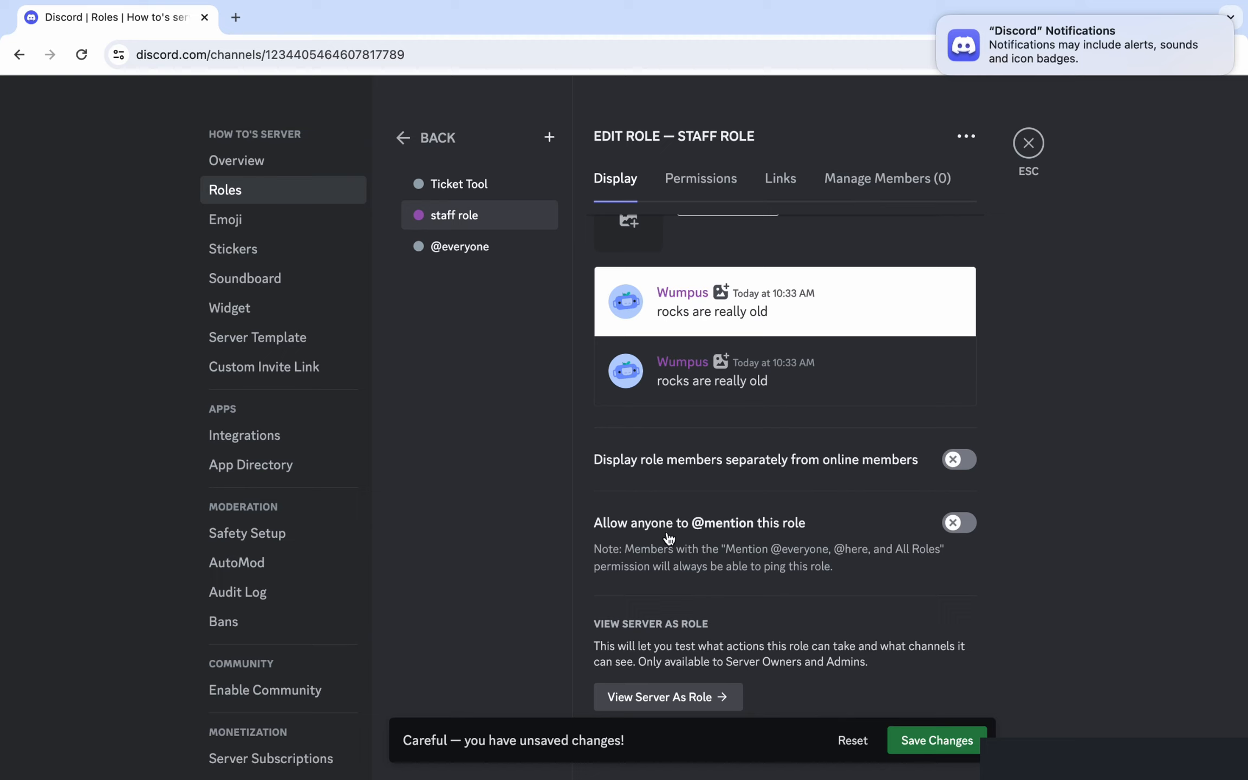
{"action": "left_click", "coordinate": [942, 746]}
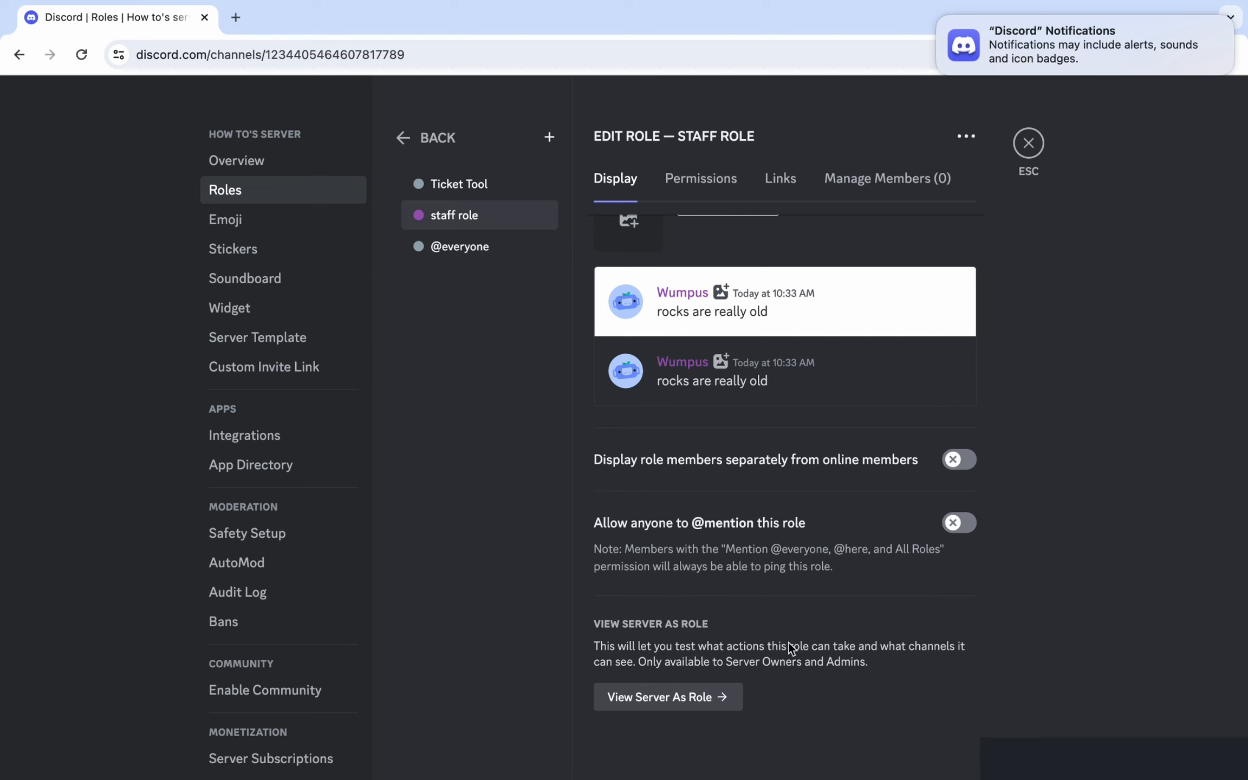
{"action": "left_click", "coordinate": [703, 181]}
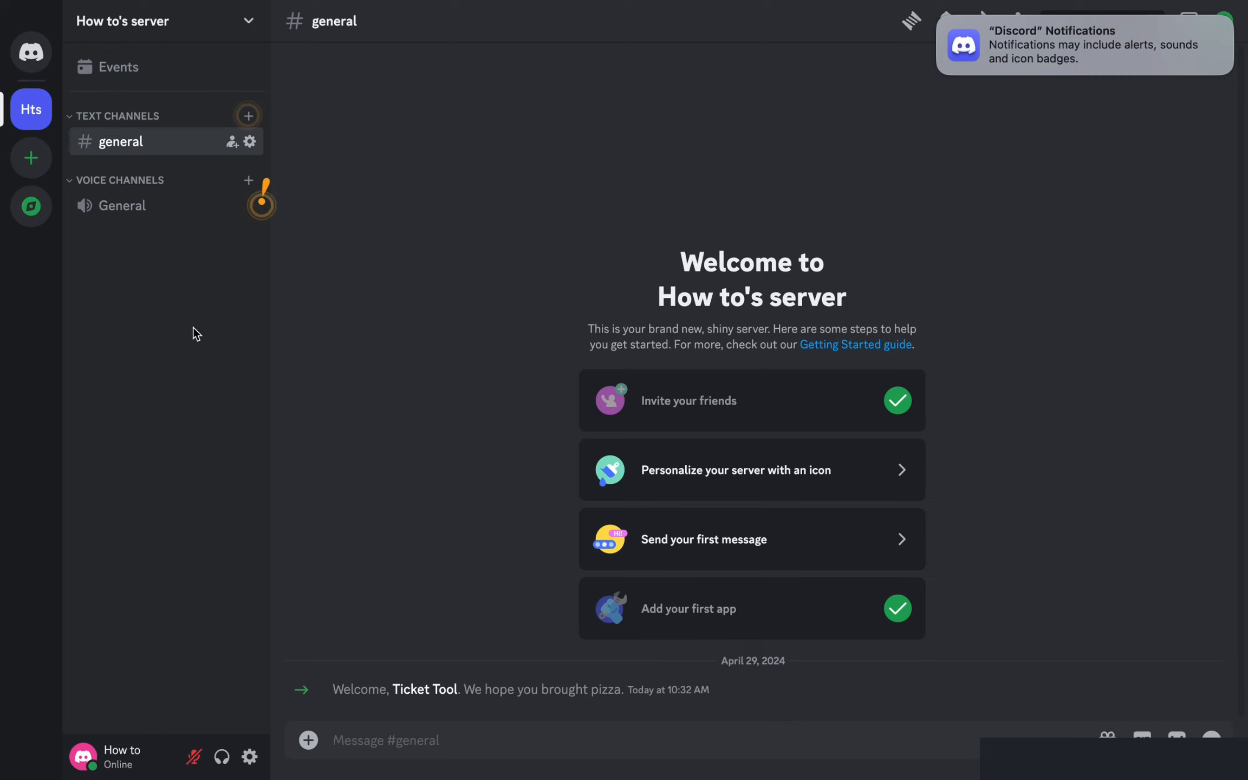
Start a new category named "staff support", make it private, and proceed to choosing its members and roles
{"action": "right_click", "coordinate": [192, 364]}
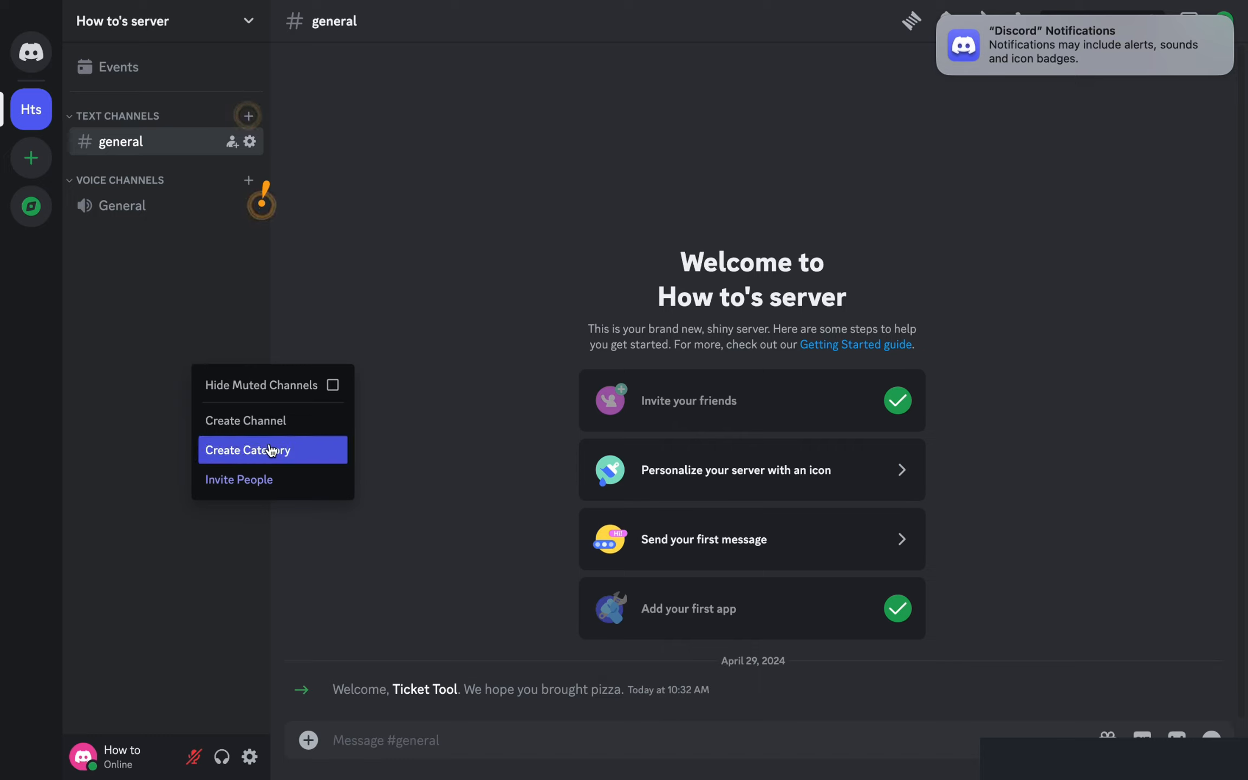
{"action": "left_click", "coordinate": [286, 454]}
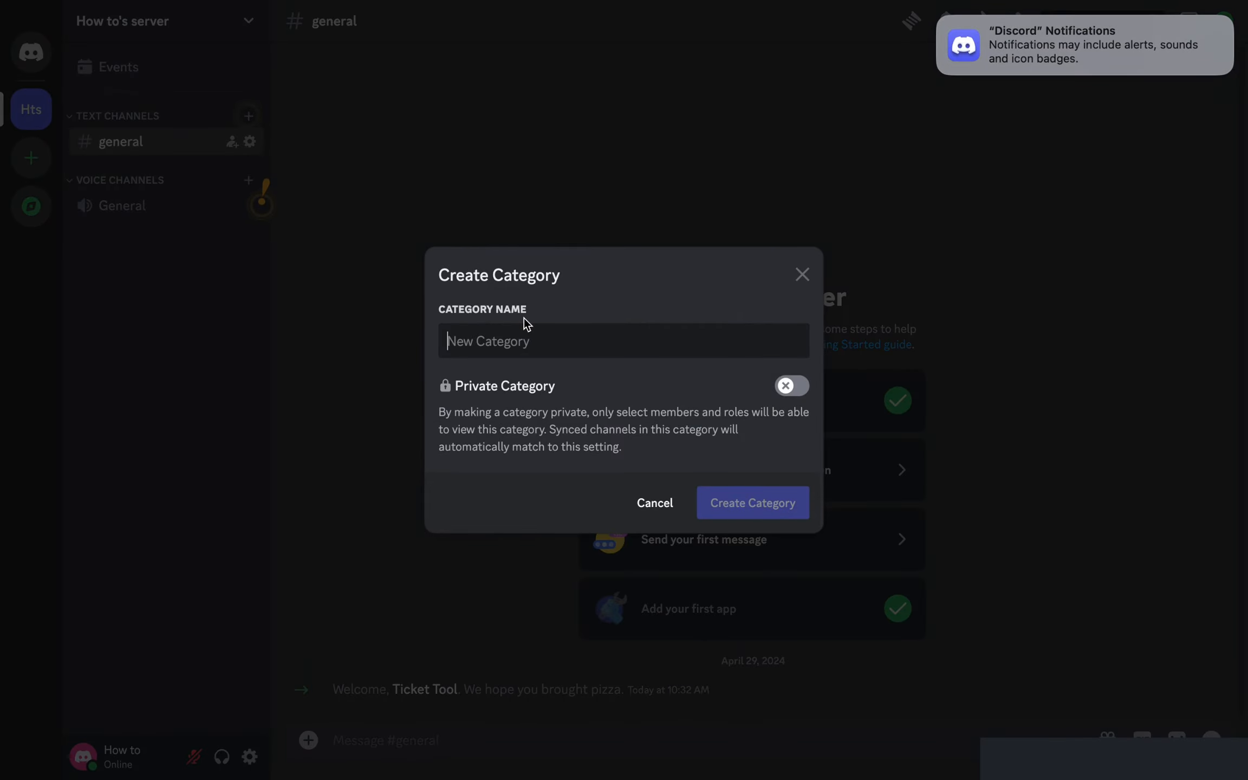
{"action": "type", "text": "su"}
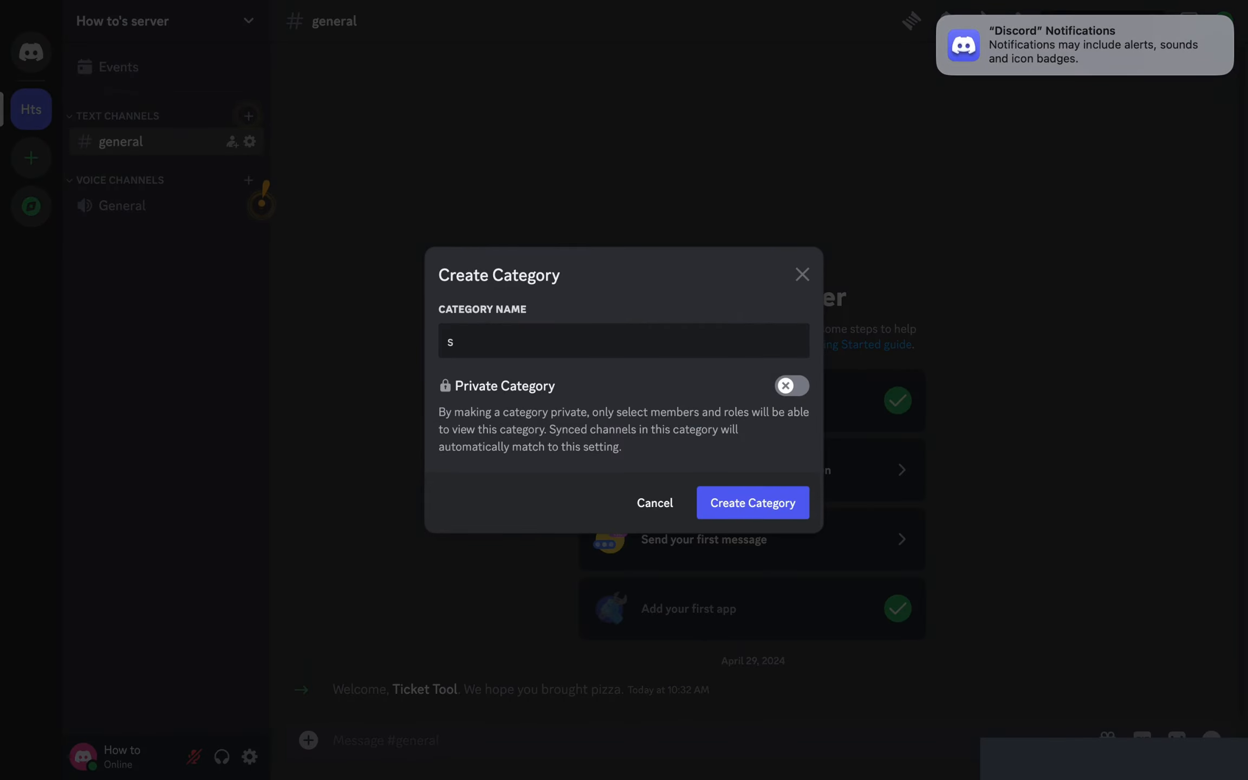
{"action": "key", "text": "BackSpace"}
{"action": "type", "text": "staff support"}
{"action": "left_click", "coordinate": [792, 386]}
{"action": "left_click", "coordinate": [769, 504]}
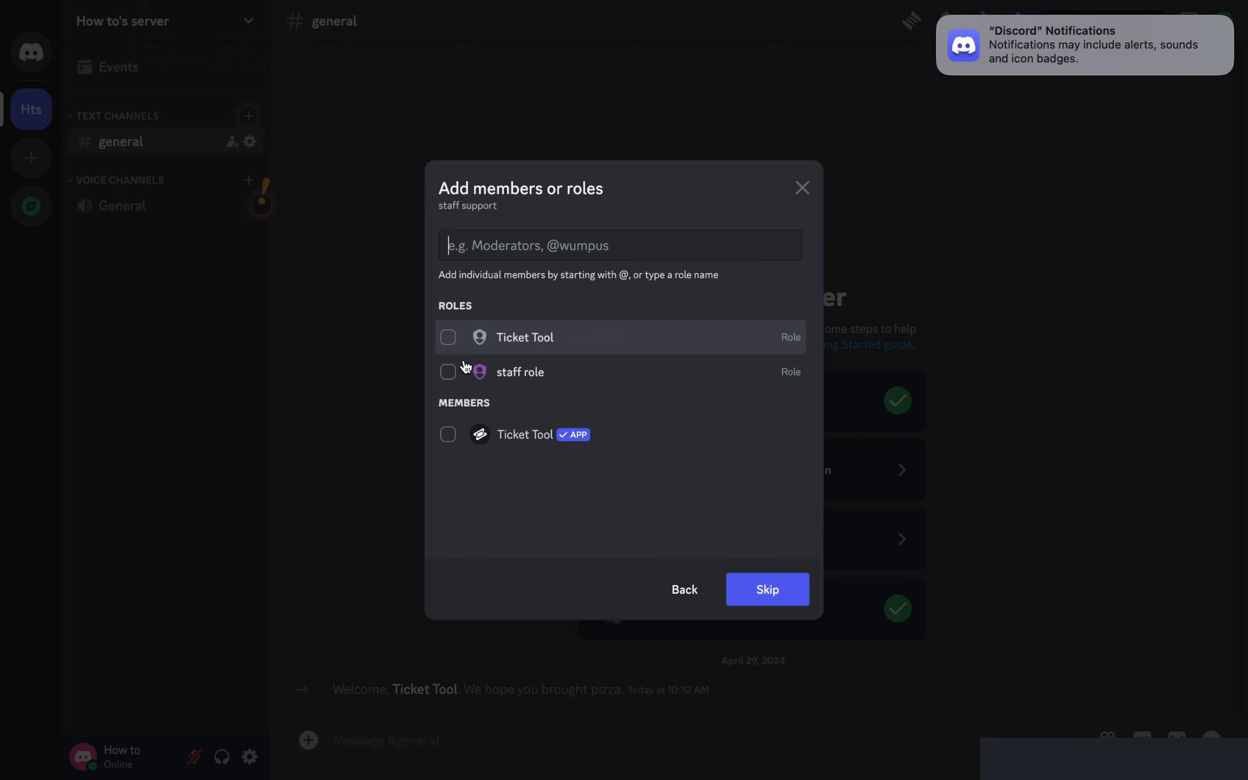
Give the staff role, the Ticket Tool role and the Ticket Tool app access, and create the category
{"action": "left_click", "coordinate": [449, 374]}
{"action": "left_click", "coordinate": [449, 337]}
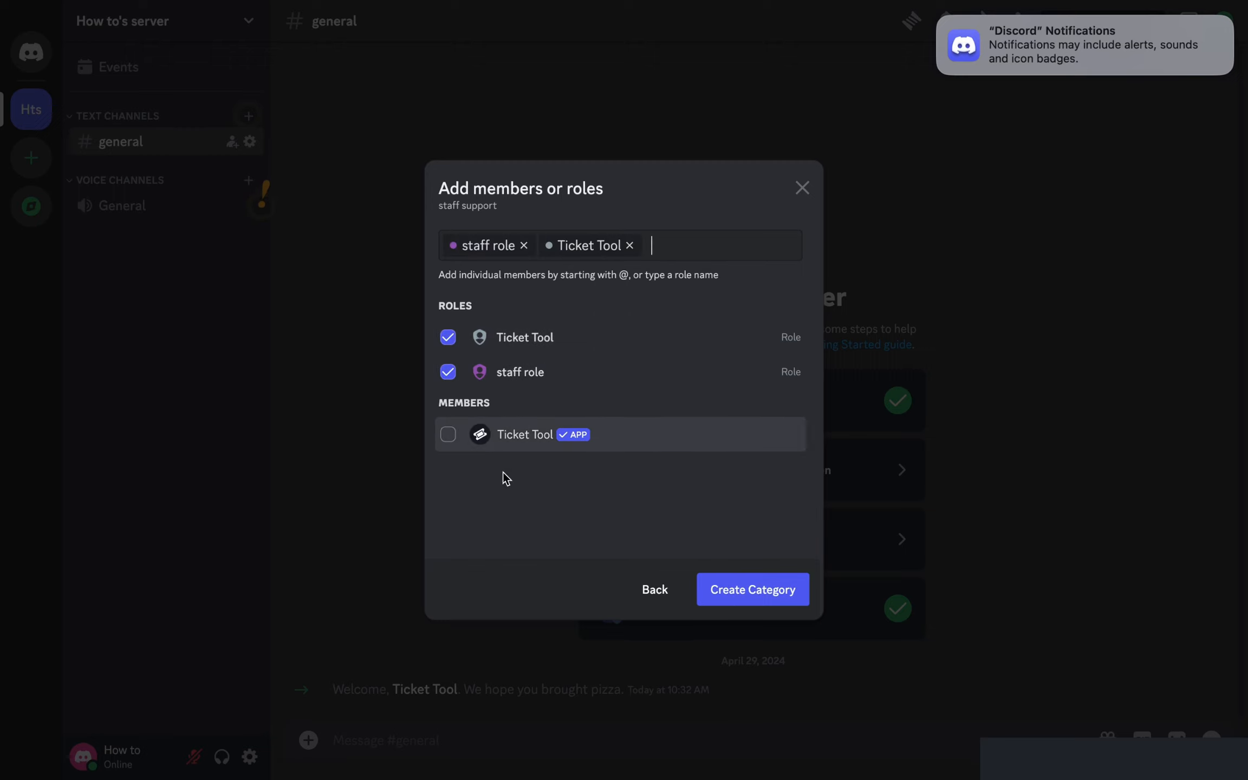
{"action": "left_click", "coordinate": [445, 438]}
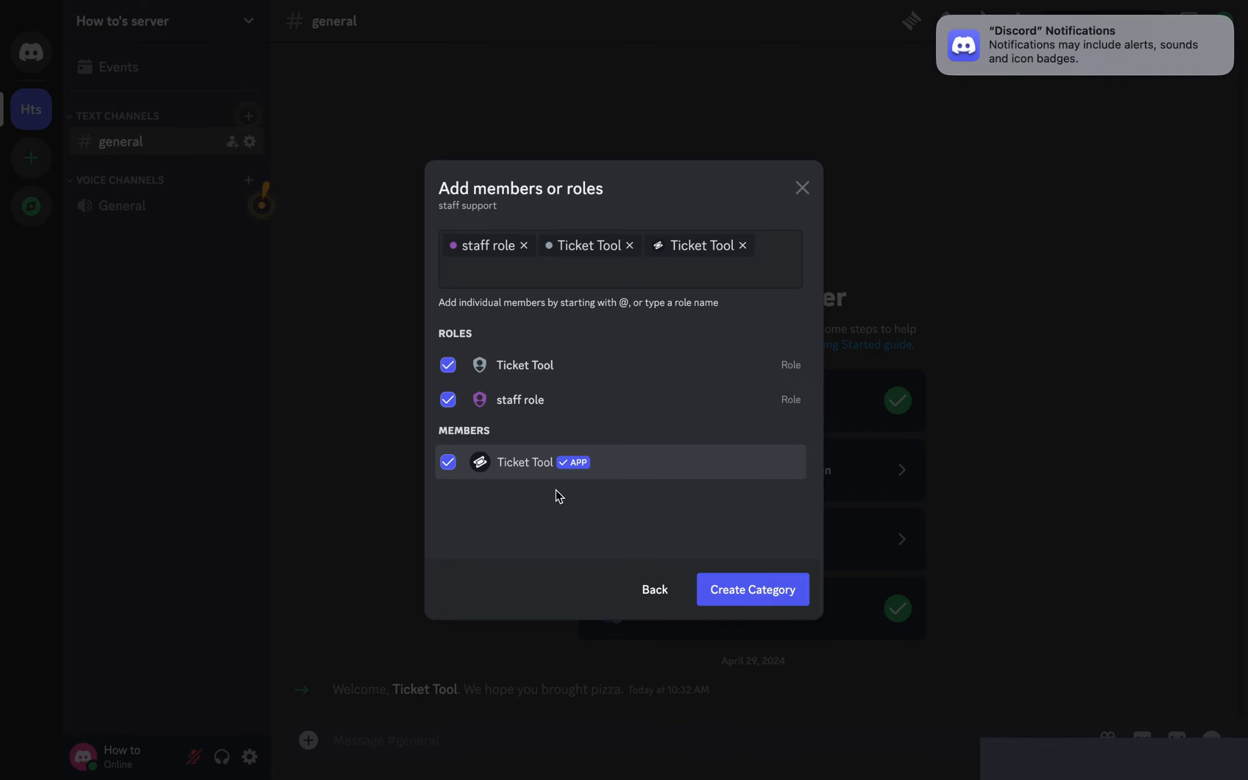
{"action": "left_click", "coordinate": [765, 593]}
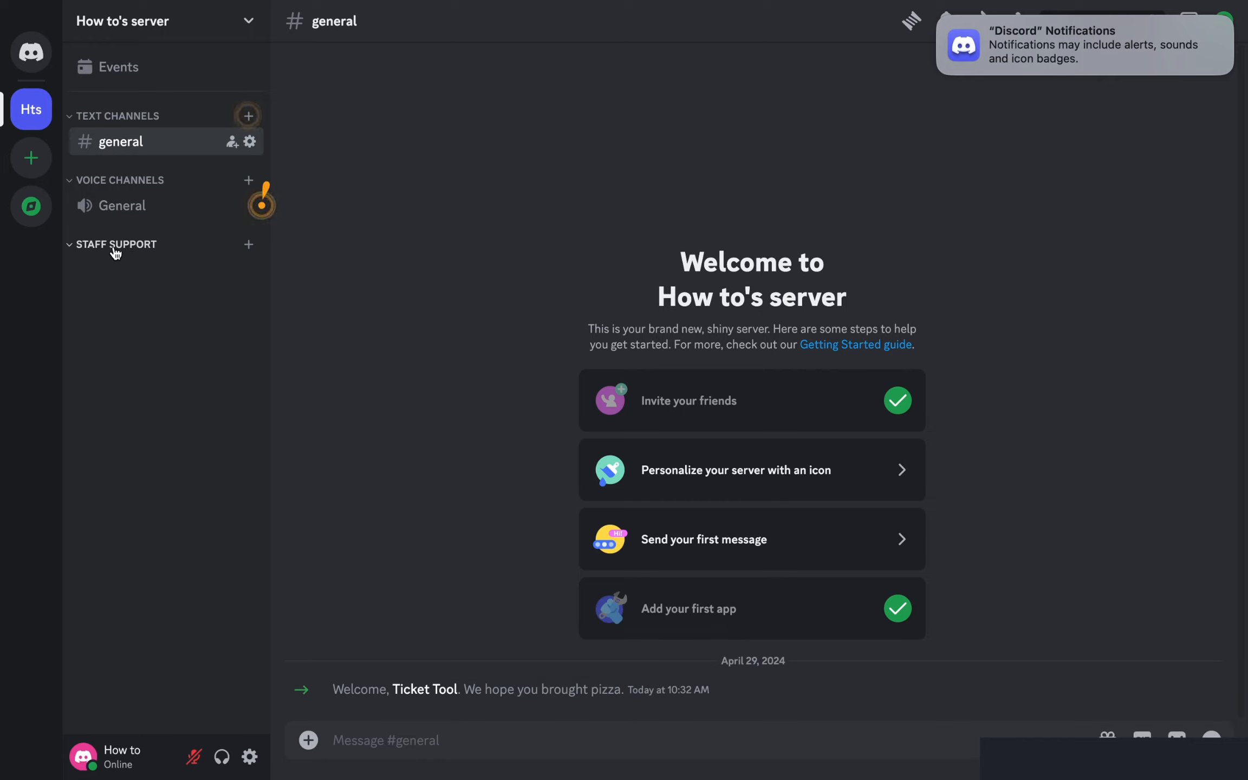
Open the permission settings of the staff support category
{"action": "left_click_drag", "start_coordinate": [116, 251], "coordinate": [140, 232]}
{"action": "left_click", "coordinate": [109, 247]}
{"action": "right_click", "coordinate": [108, 244]}
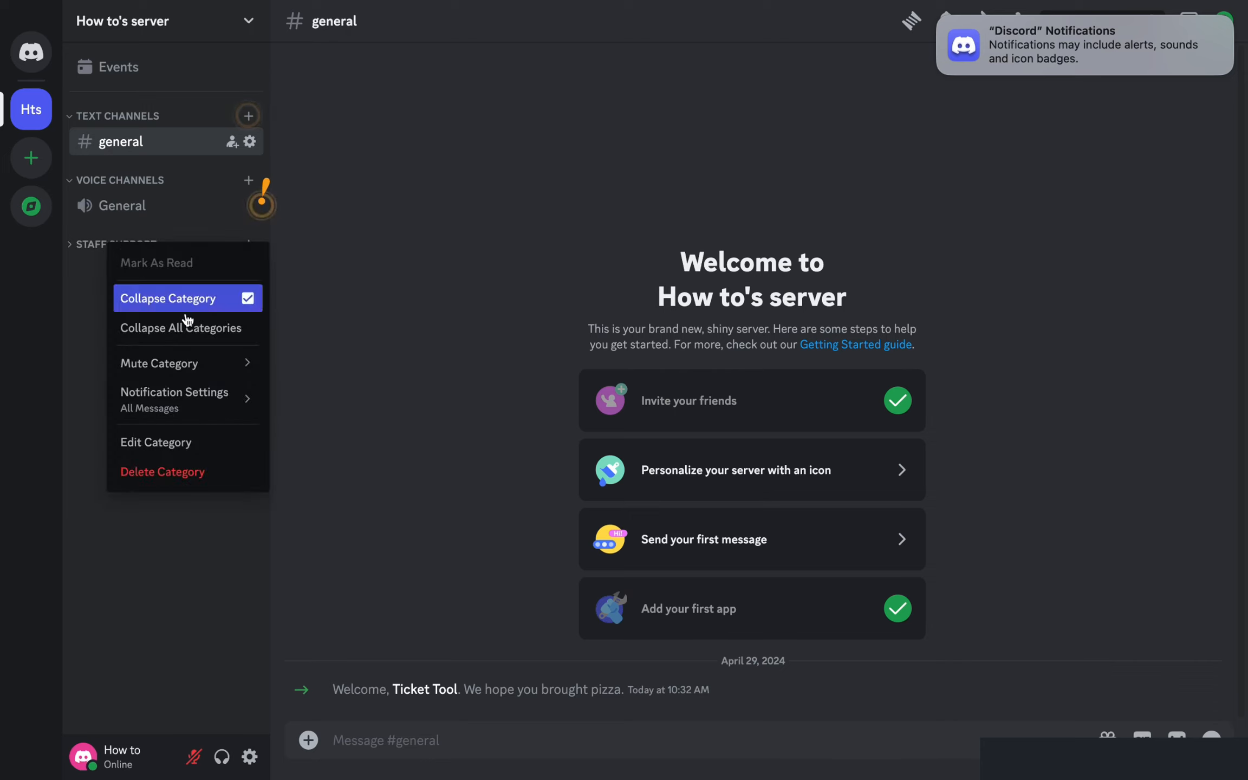
{"action": "mouse_move", "coordinate": [223, 355]}
{"action": "mouse_move", "coordinate": [187, 398]}
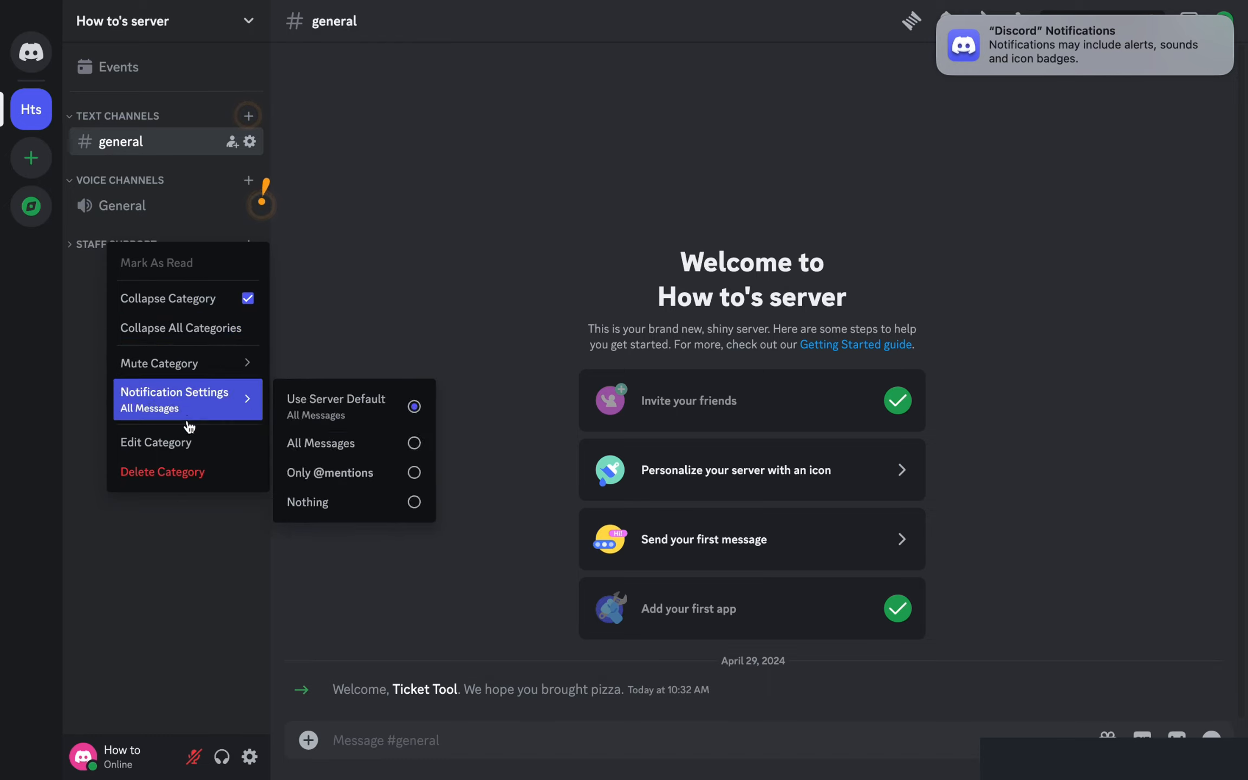
{"action": "left_click", "coordinate": [211, 441]}
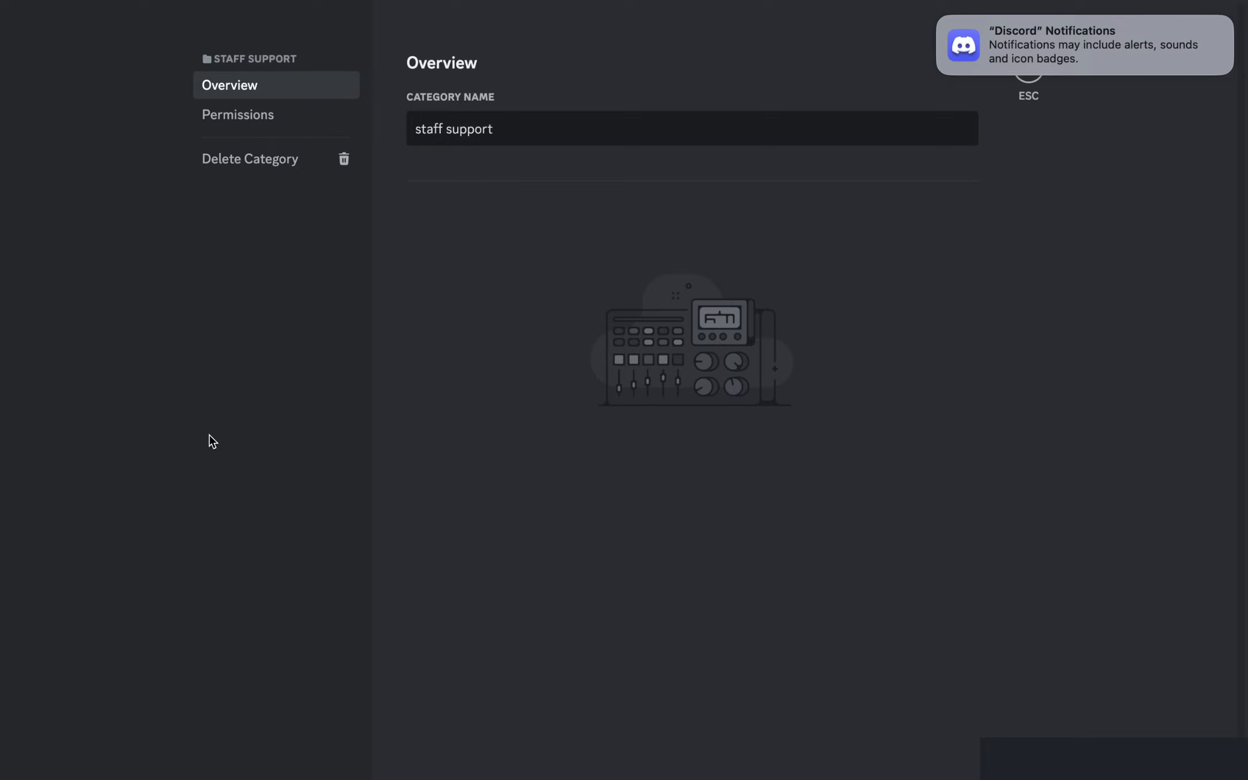
{"action": "left_click", "coordinate": [275, 112]}
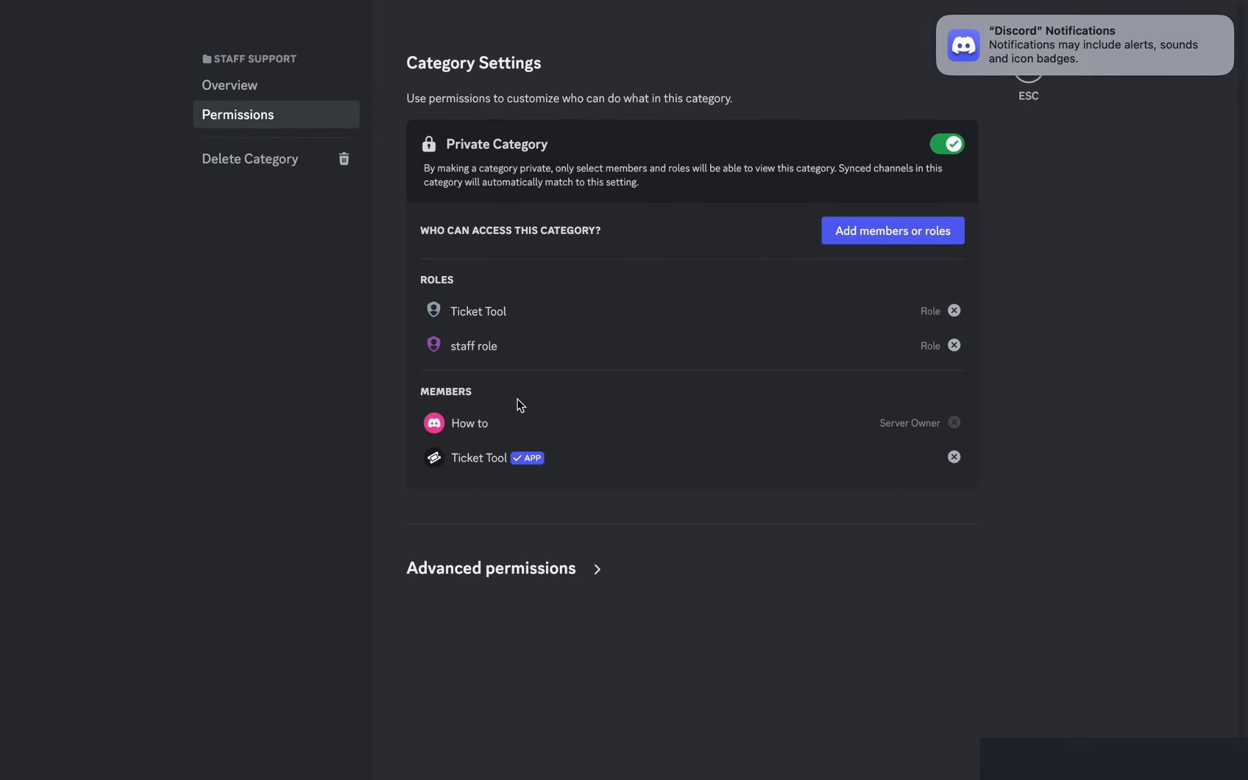
{"action": "left_click", "coordinate": [596, 569]}
{"action": "scroll", "coordinate": [600, 541], "scroll_direction": "down", "scroll_amount": 5}
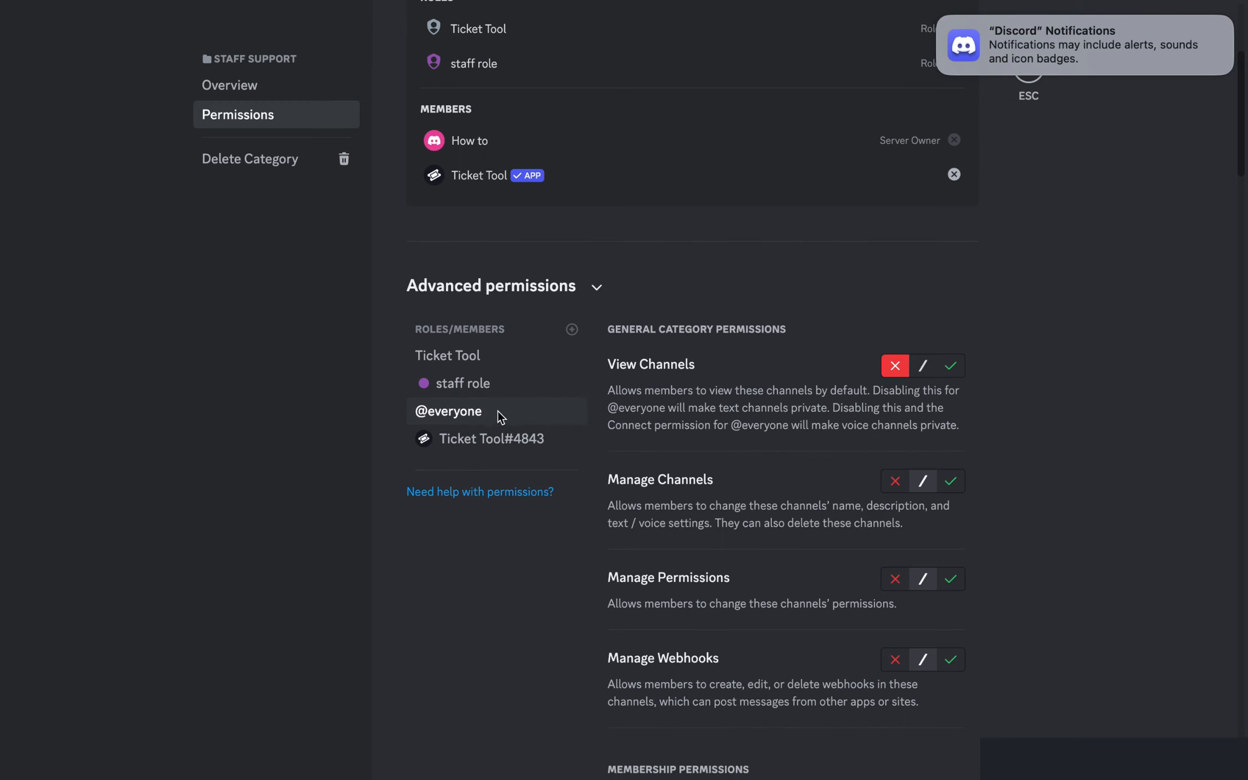
{"action": "scroll", "coordinate": [745, 467], "scroll_direction": "down", "scroll_amount": 5}
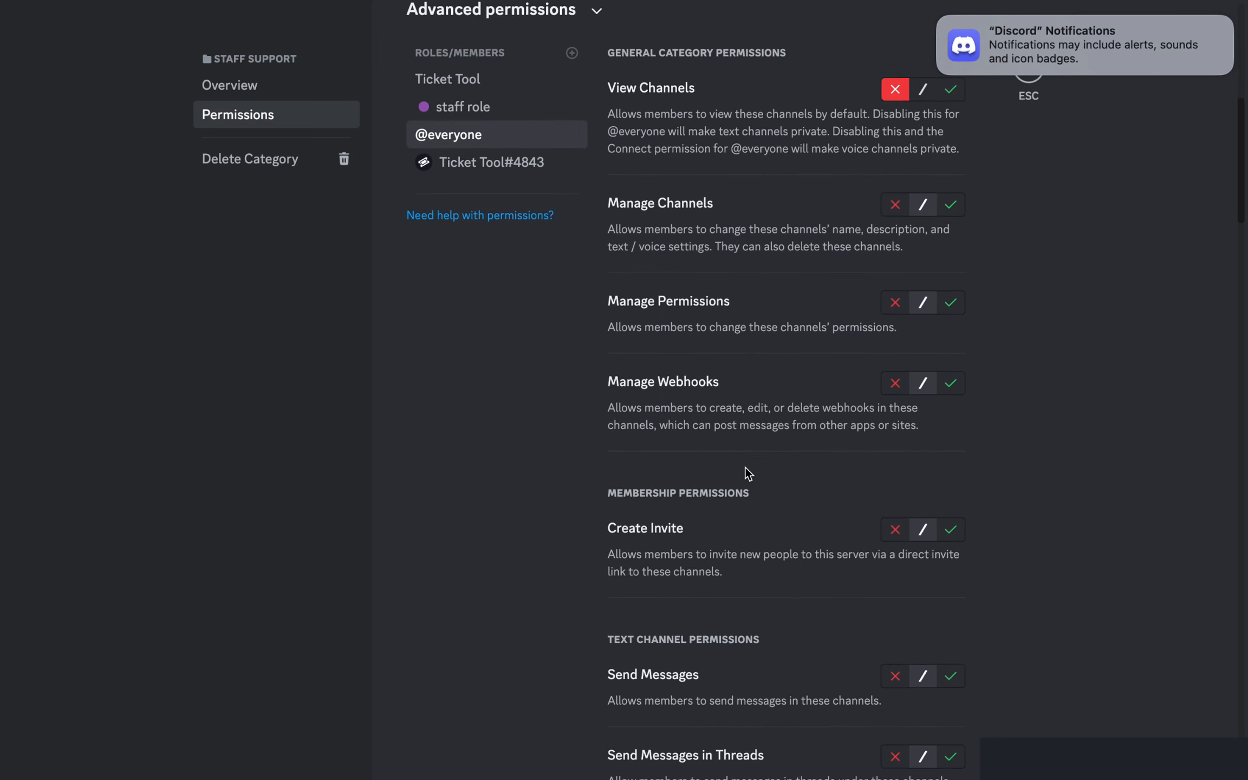
{"action": "scroll", "coordinate": [745, 466], "scroll_direction": "down", "scroll_amount": 7}
{"action": "scroll", "coordinate": [744, 467], "scroll_direction": "down", "scroll_amount": 3}
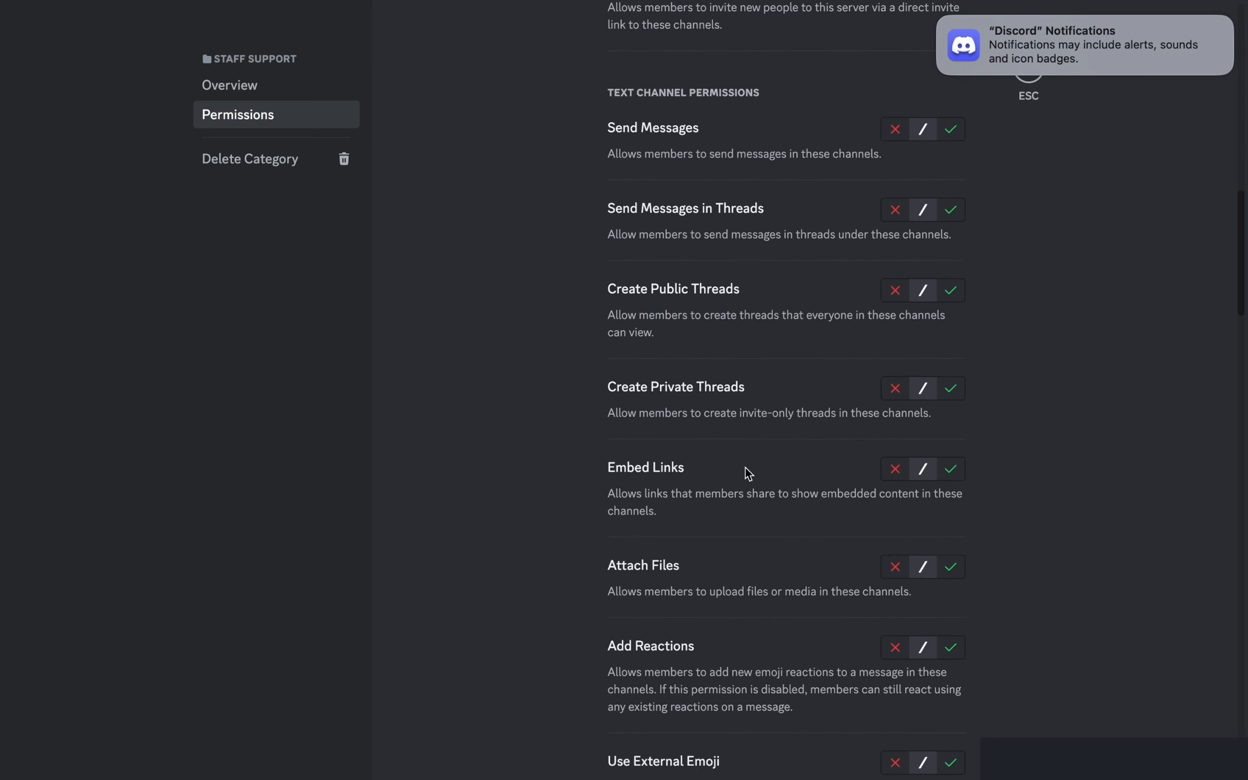
{"action": "scroll", "coordinate": [747, 473], "scroll_direction": "down", "scroll_amount": 3}
{"action": "scroll", "coordinate": [745, 467], "scroll_direction": "down", "scroll_amount": 9}
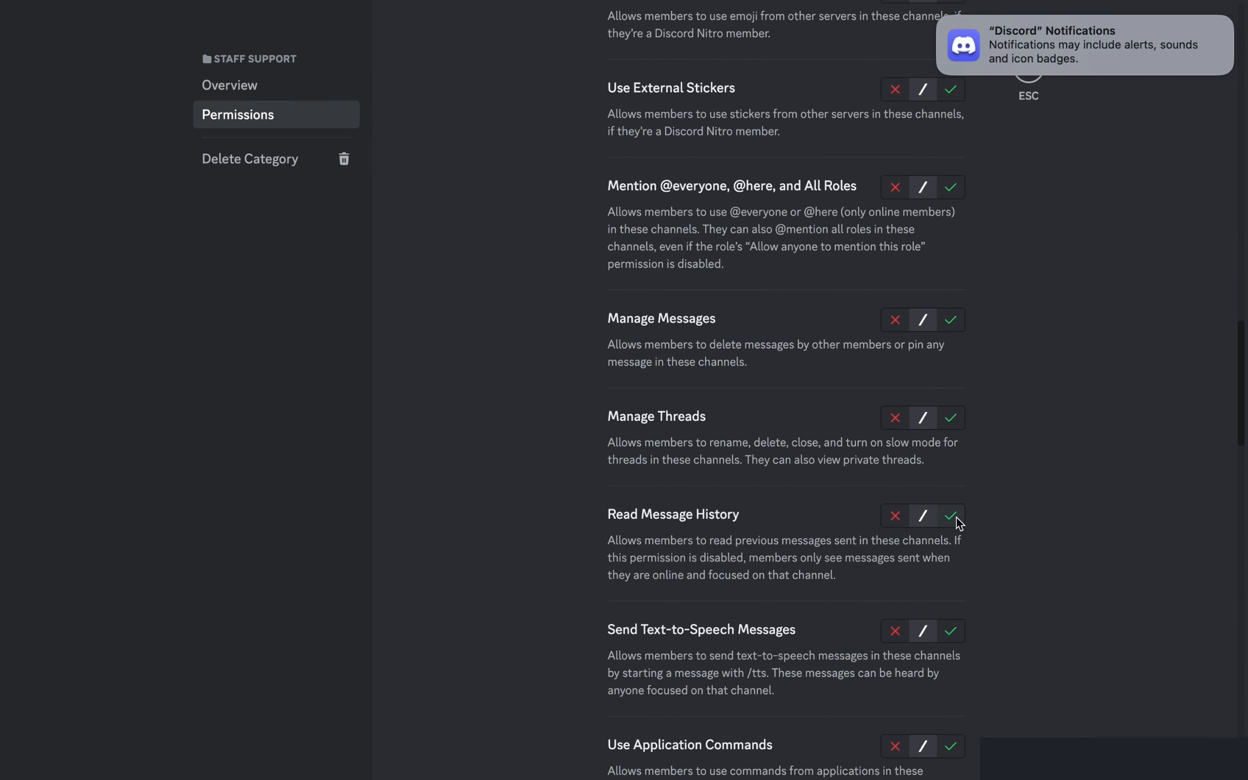
{"action": "left_click", "coordinate": [951, 515]}
{"action": "left_click", "coordinate": [942, 741]}
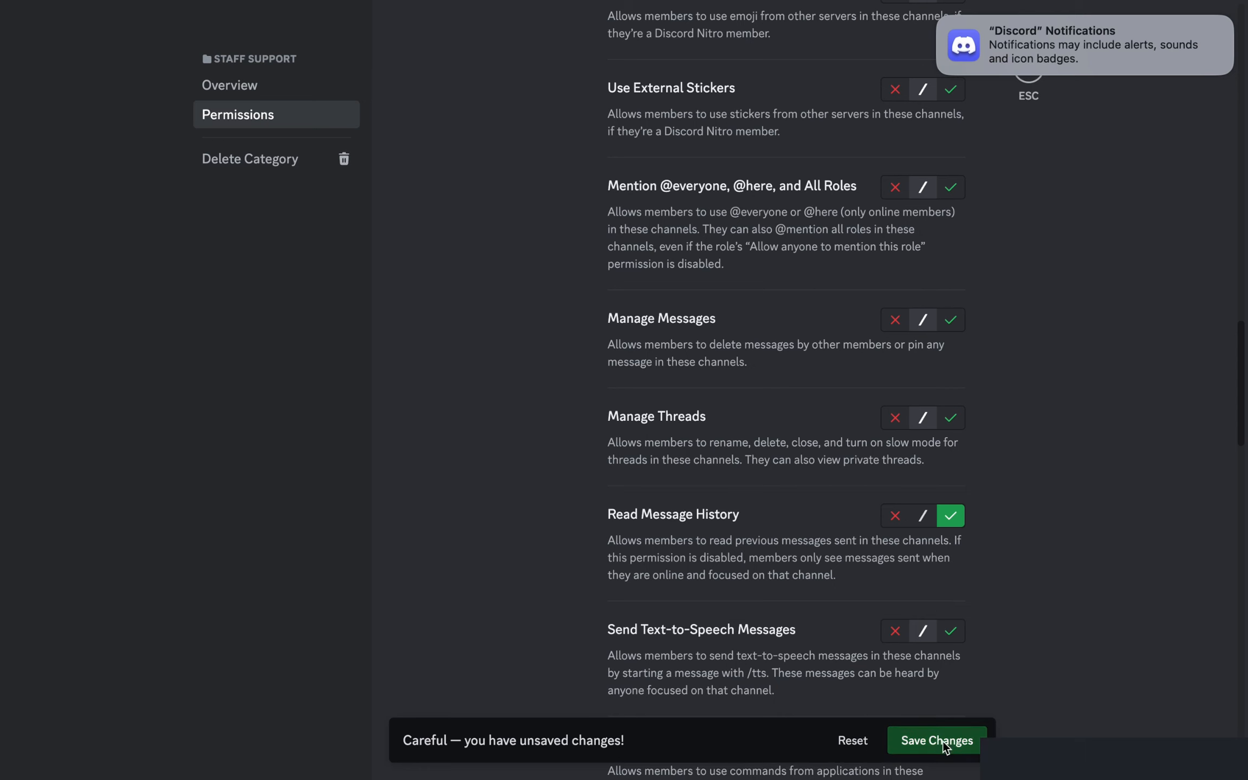
{"action": "key", "text": "Escape"}
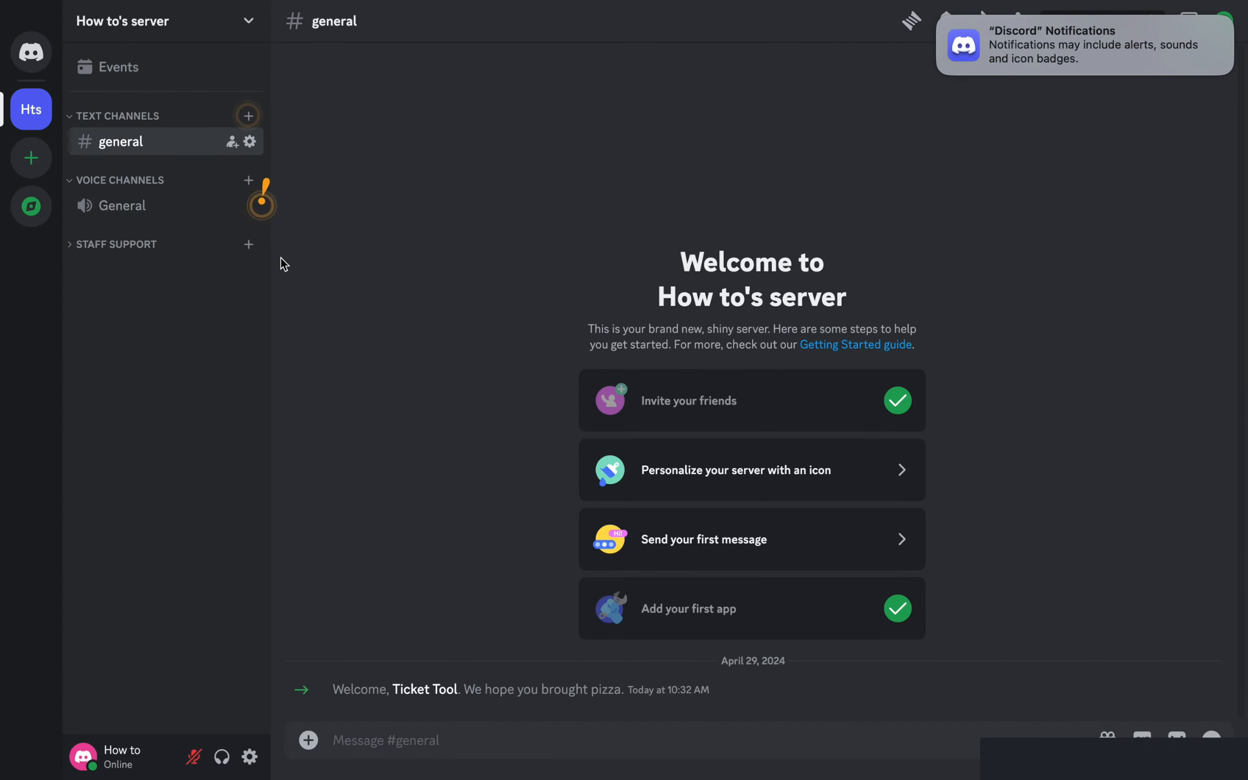
Create a text channel for tickets inside the staff support category
{"action": "left_click", "coordinate": [249, 247]}
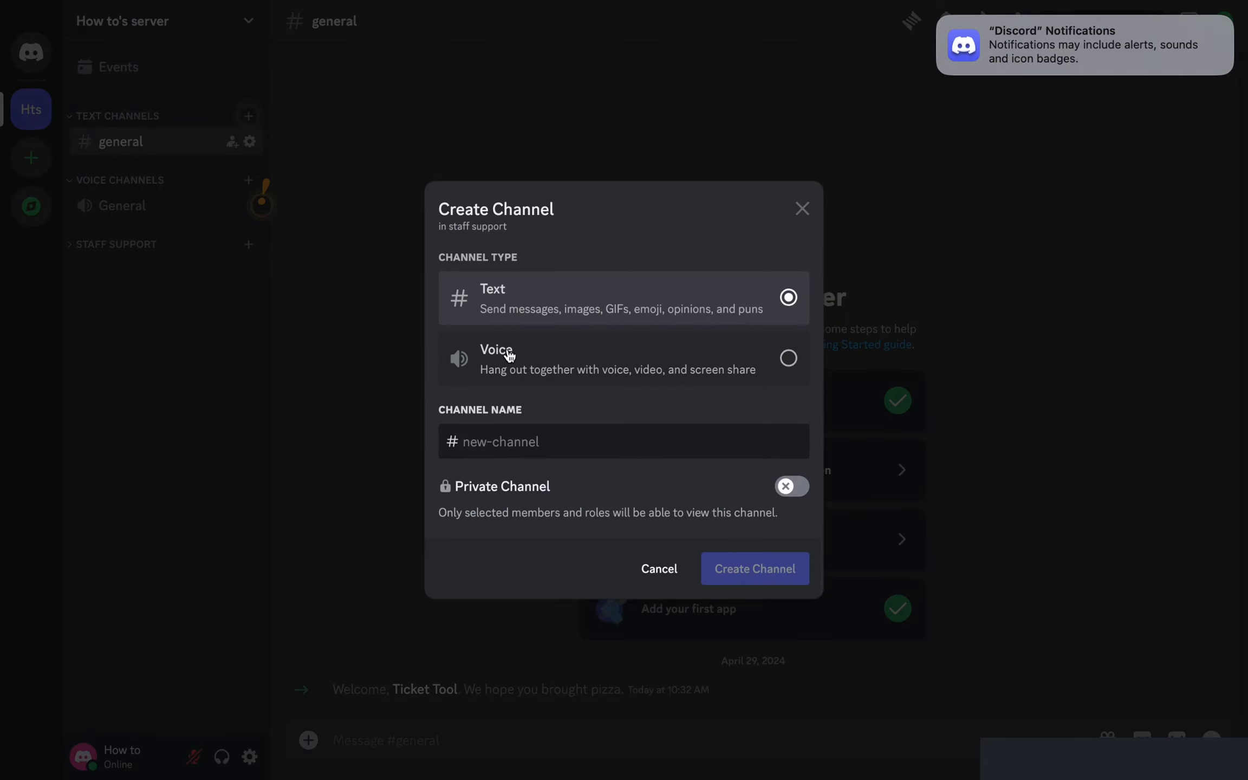
{"action": "type", "text": "sa"}
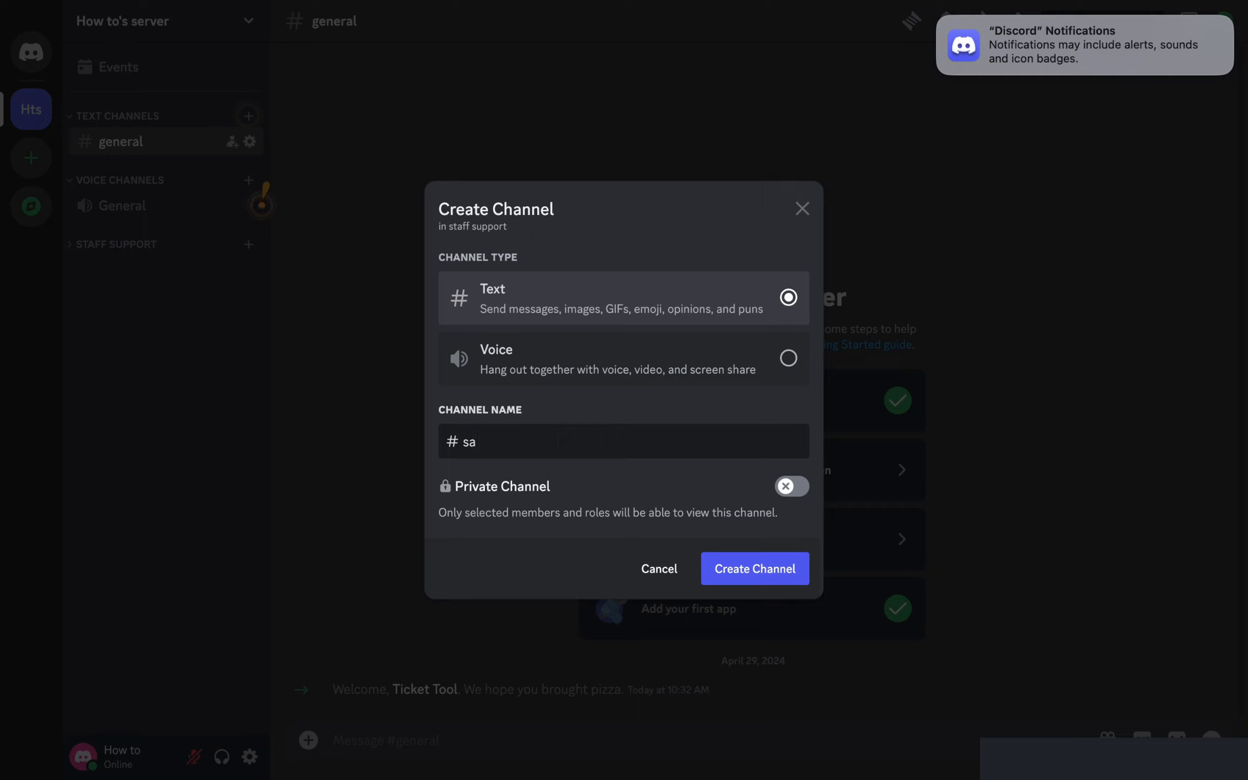
{"action": "type", "text": "taff-support"}
{"action": "key", "text": "BackSpace"}
{"action": "key", "text": "BackSpace"}
{"action": "key", "text": "BackSpace"}
{"action": "key", "text": "BackSpace"}
{"action": "type", "text": "ticket"}
{"action": "left_click", "coordinate": [754, 576]}
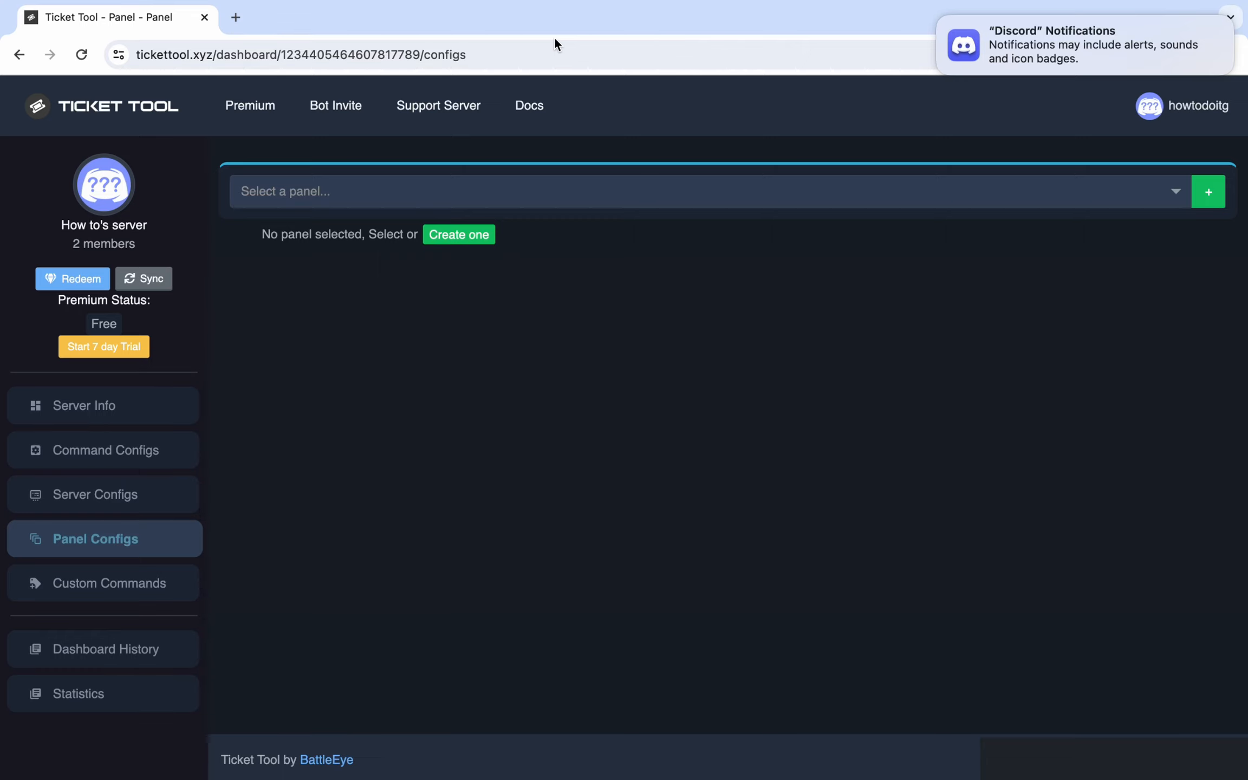
In the Ticket Tool web dashboard's panel configs, create a panel named "Support Panel"
{"action": "left_click", "coordinate": [121, 542]}
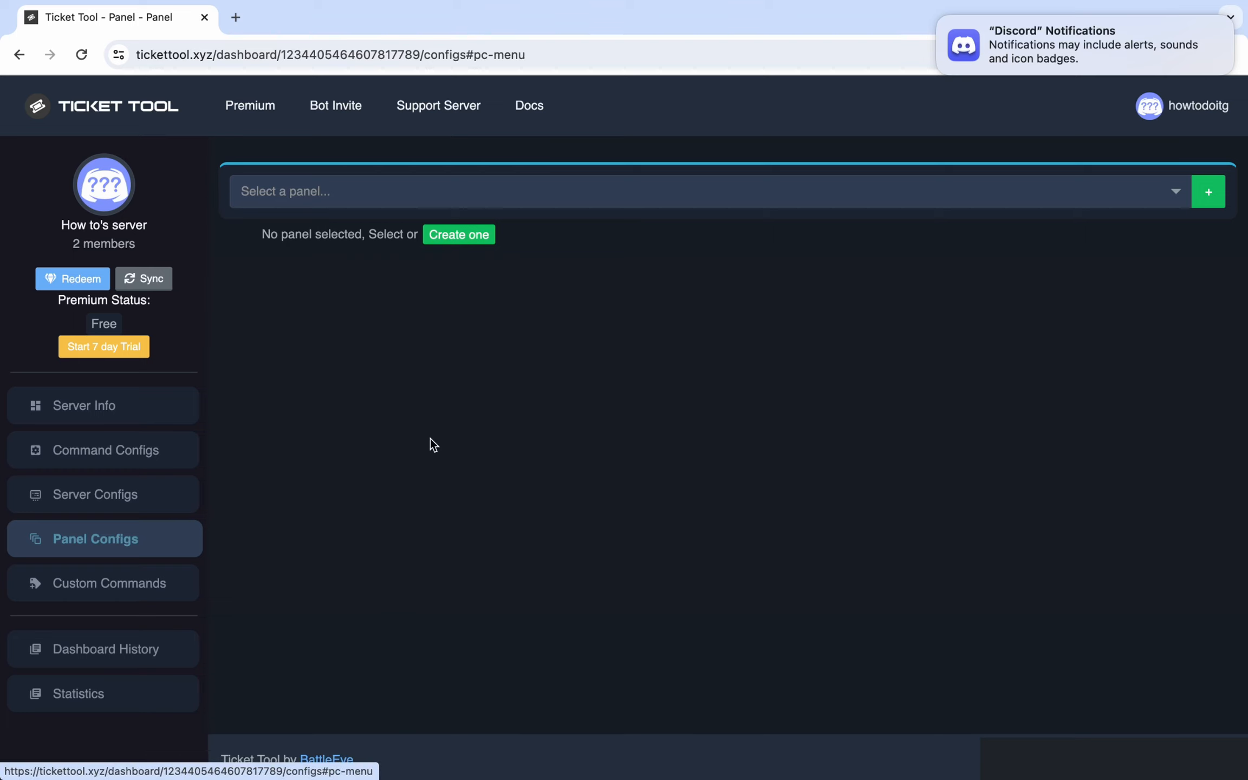
{"action": "left_click", "coordinate": [460, 235]}
{"action": "left_click_drag", "start_coordinate": [566, 531], "coordinate": [393, 532]}
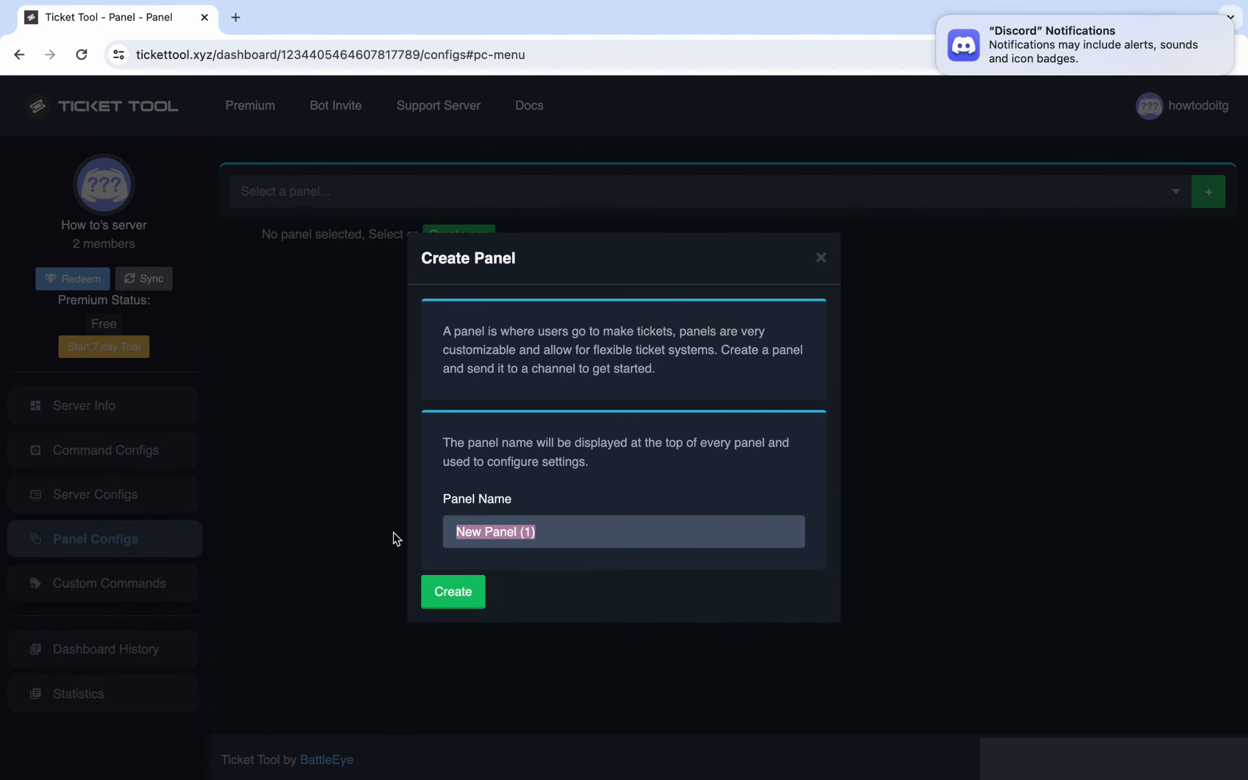
{"action": "type", "text": "Support"}
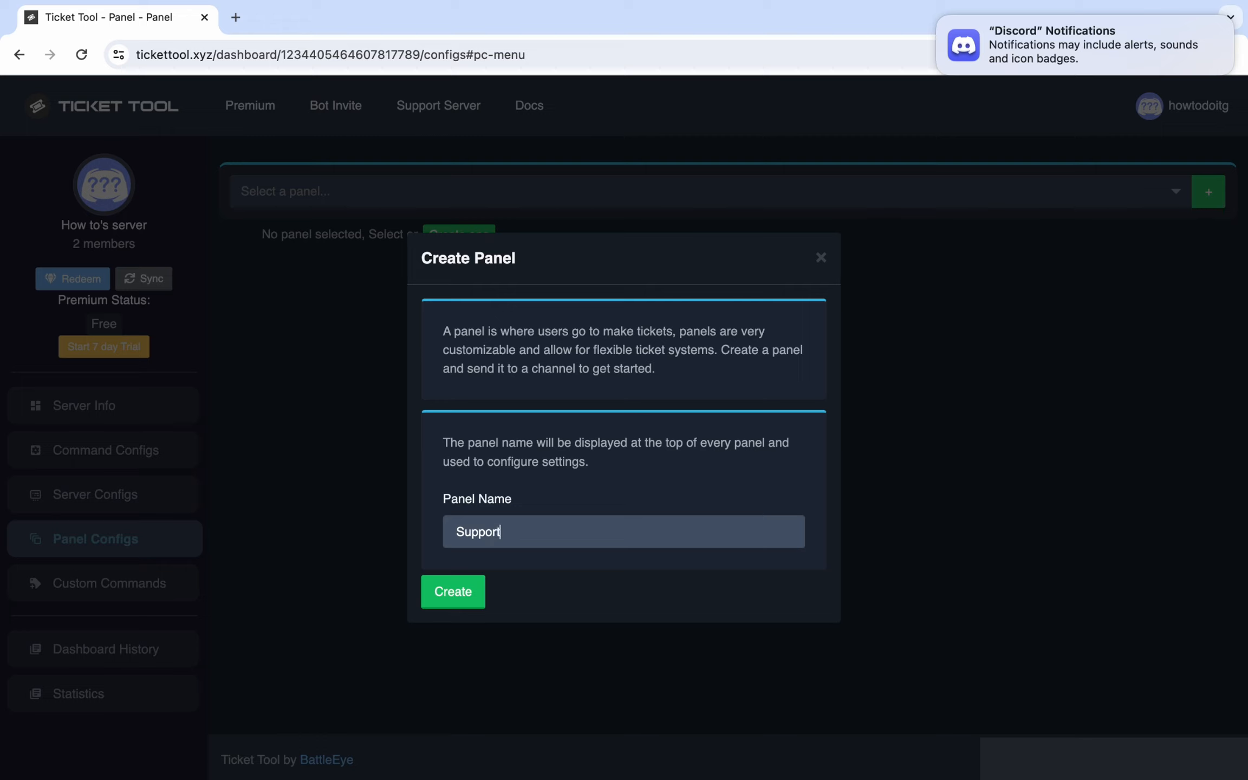
{"action": "type", "text": " Panel"}
{"action": "left_click", "coordinate": [457, 595]}
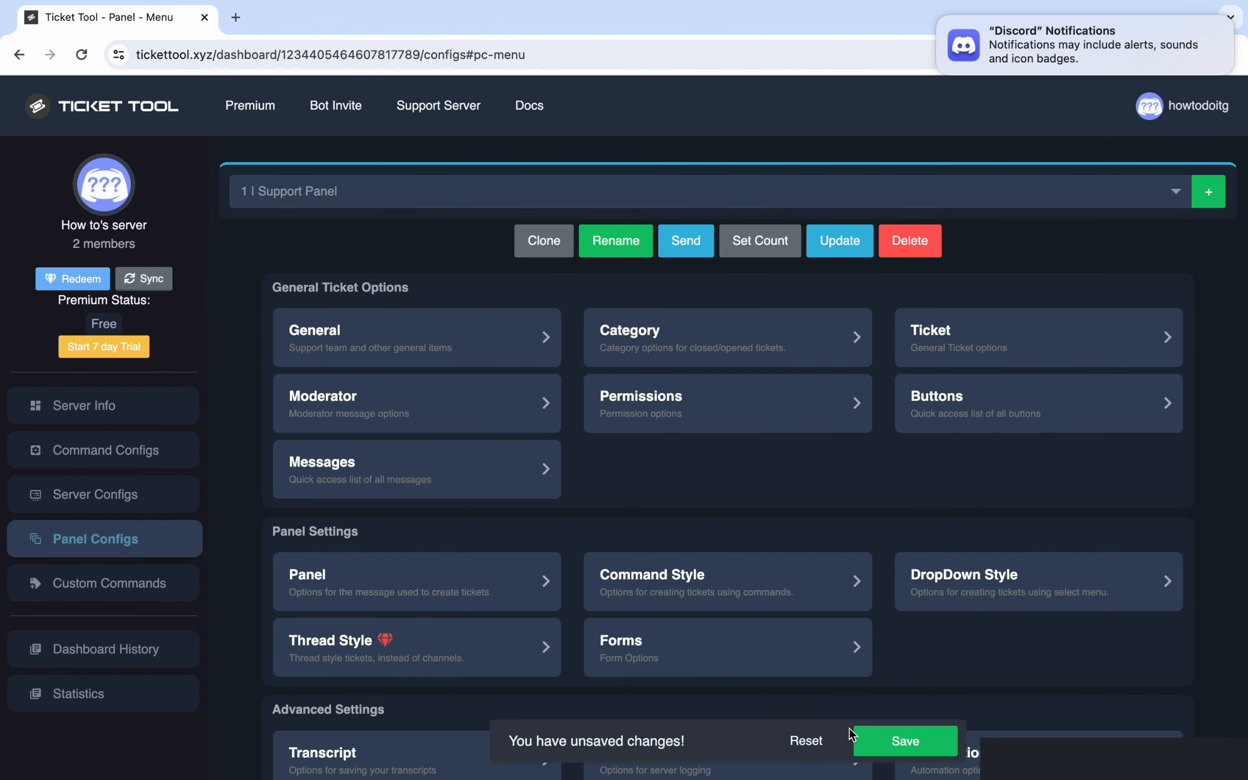
Set "staff role" as the support team role in the panel's general options, save, and return to the panel menu
{"action": "scroll", "coordinate": [710, 615], "scroll_direction": "down", "scroll_amount": 3}
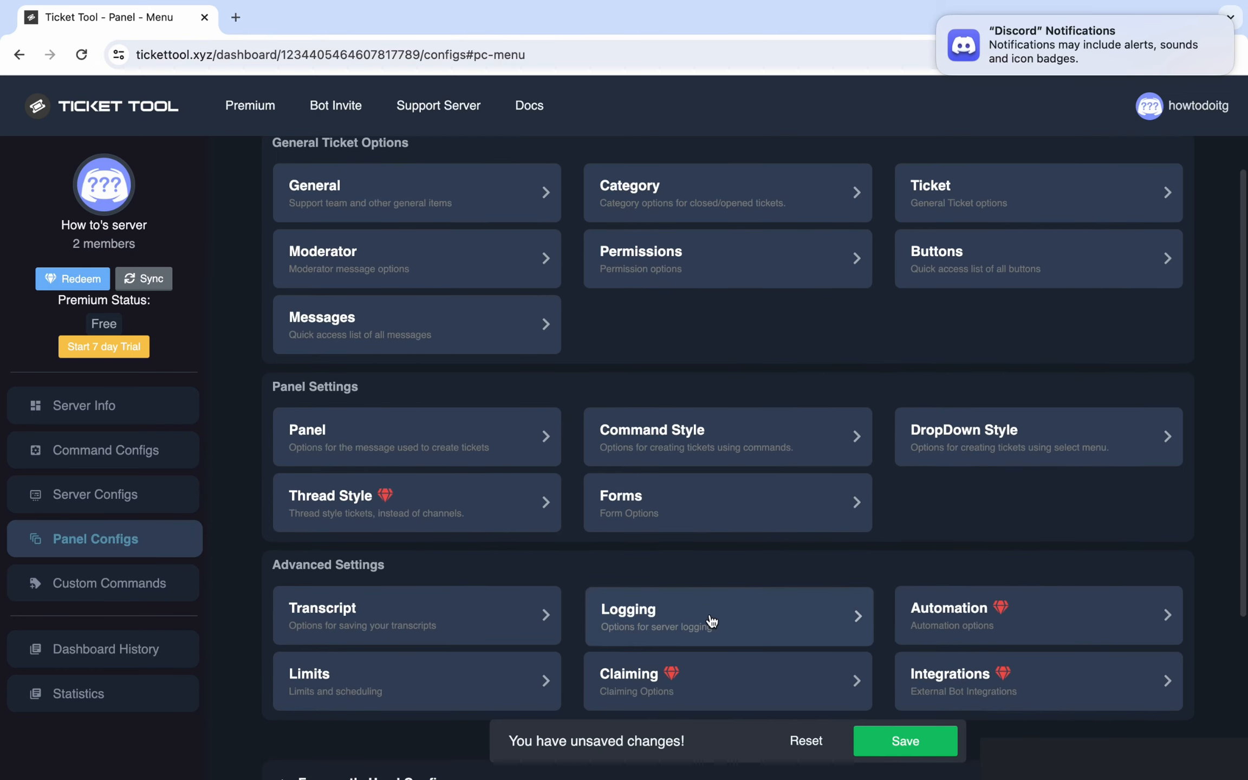
{"action": "scroll", "coordinate": [711, 620], "scroll_direction": "up", "scroll_amount": 2}
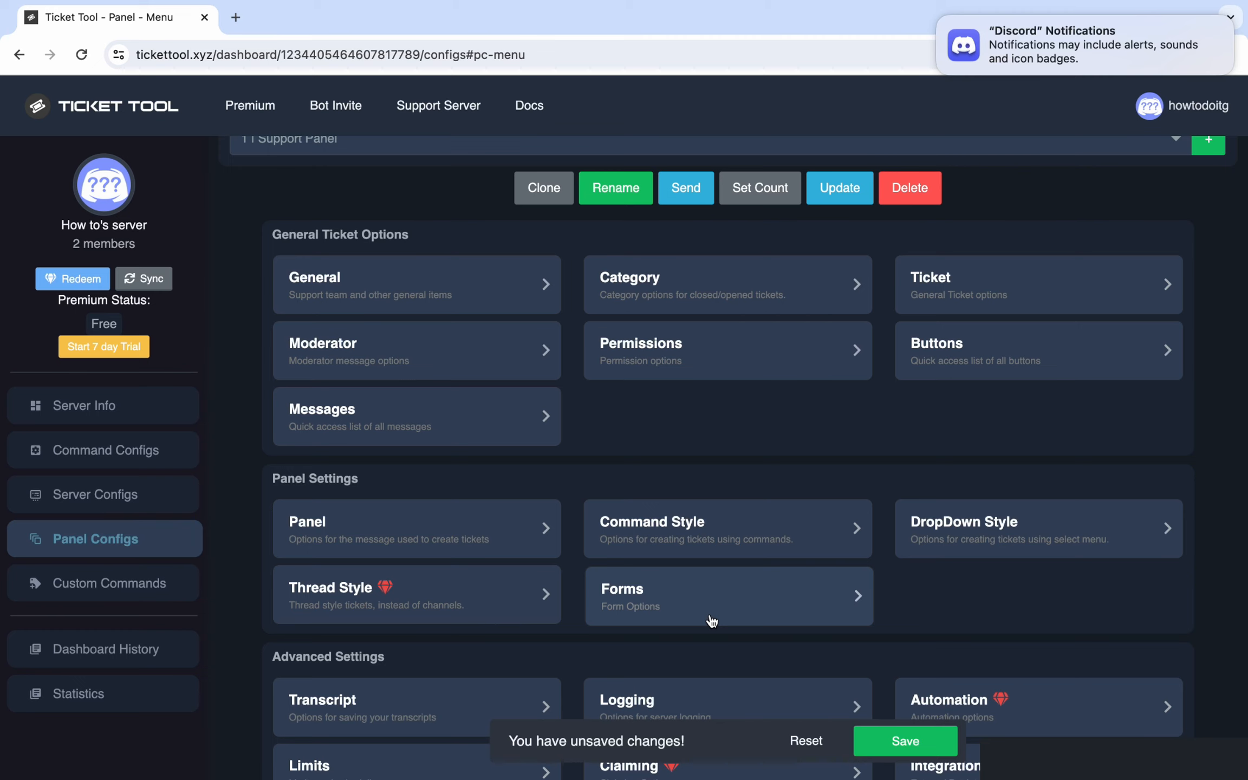
{"action": "left_click", "coordinate": [423, 281]}
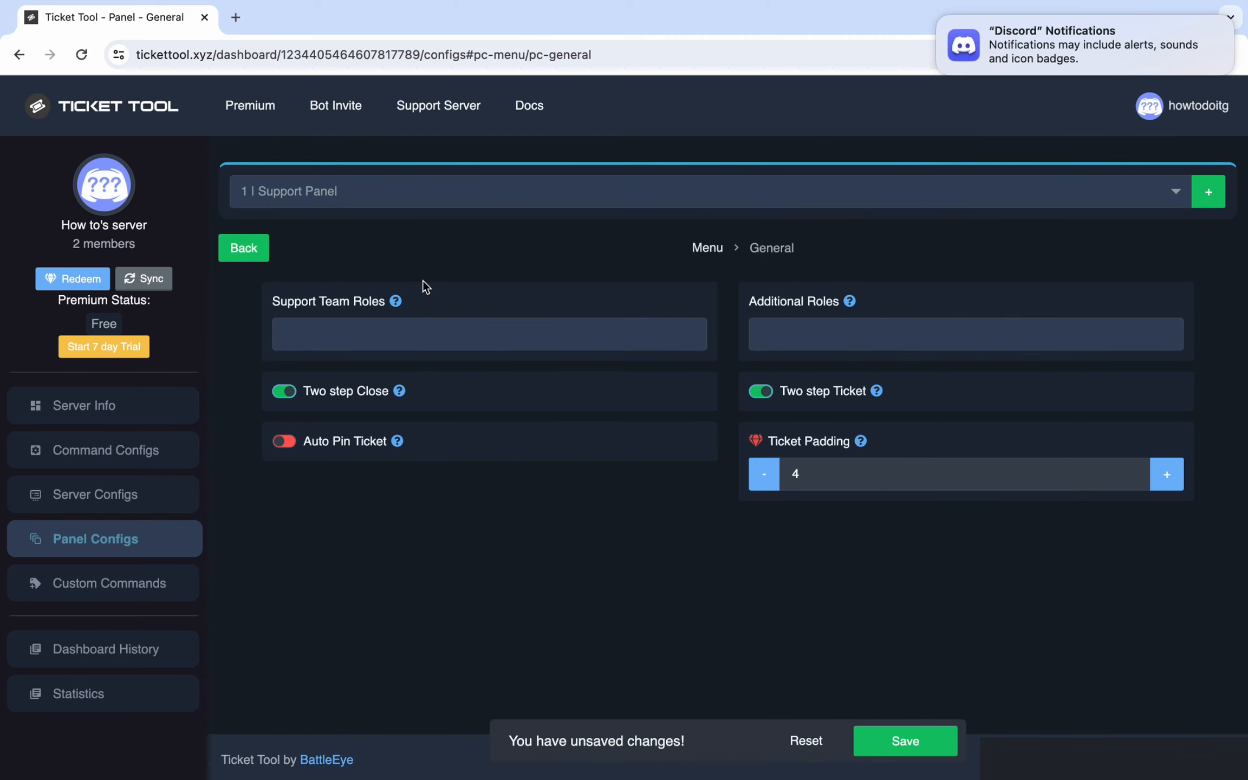
{"action": "left_click", "coordinate": [485, 334]}
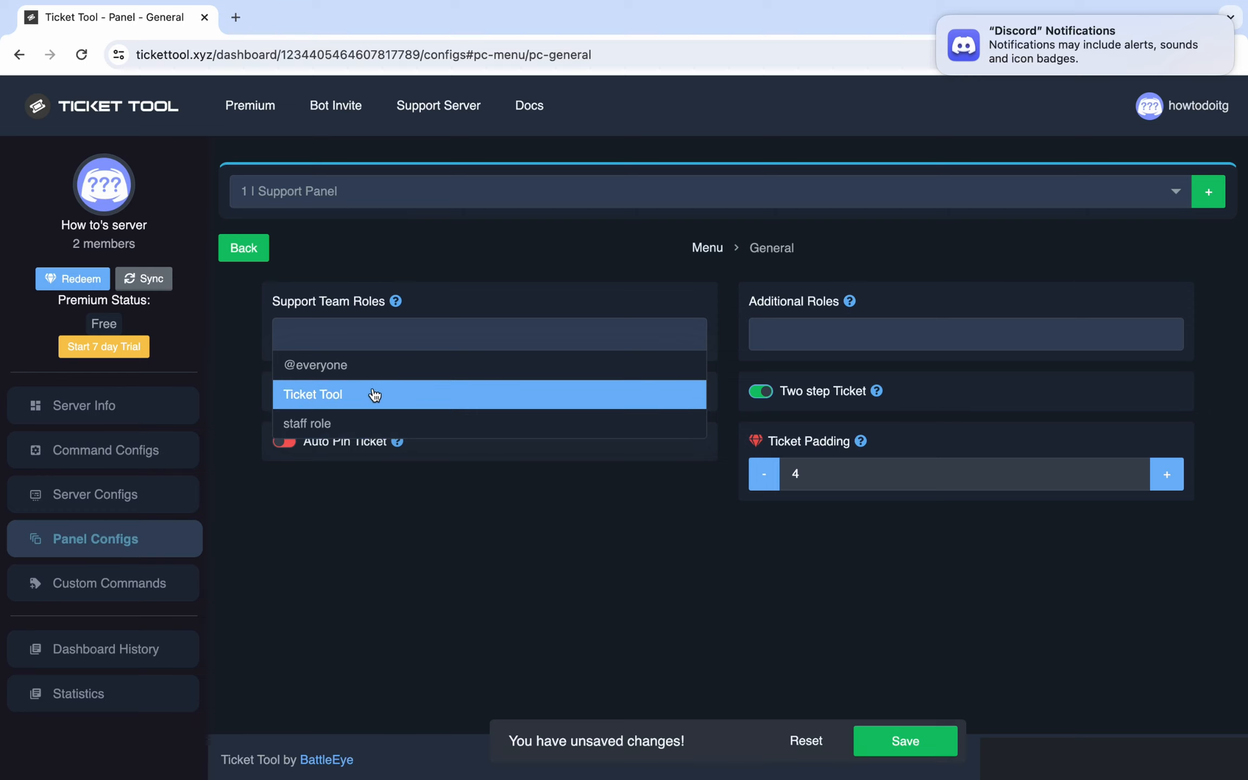
{"action": "left_click", "coordinate": [359, 425]}
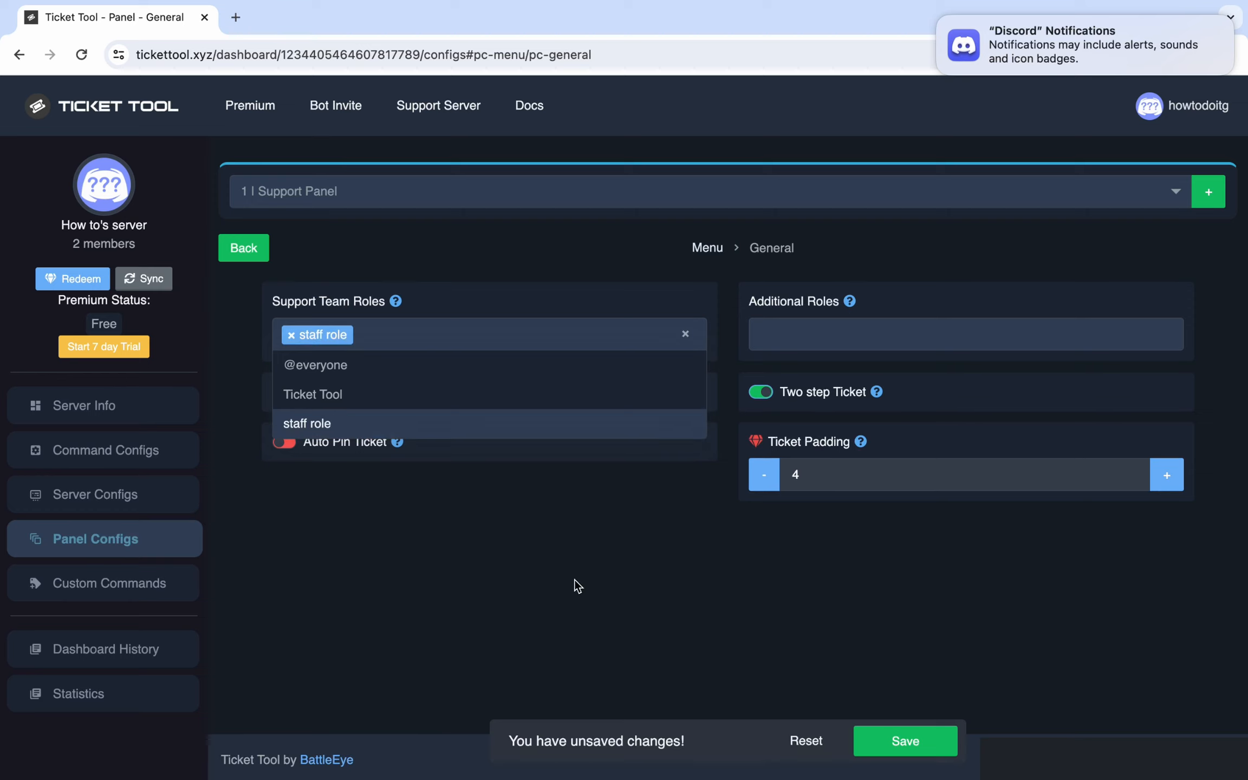
{"action": "left_click", "coordinate": [909, 744]}
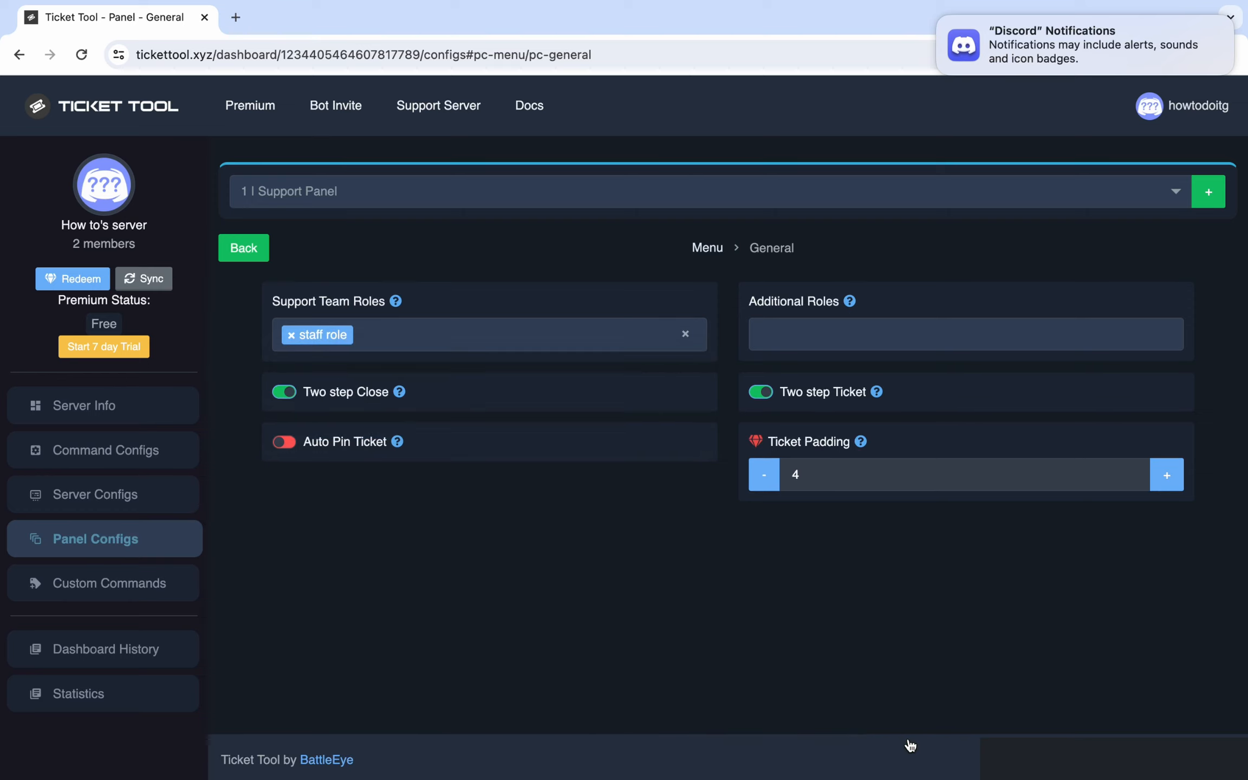
{"action": "left_click", "coordinate": [252, 253]}
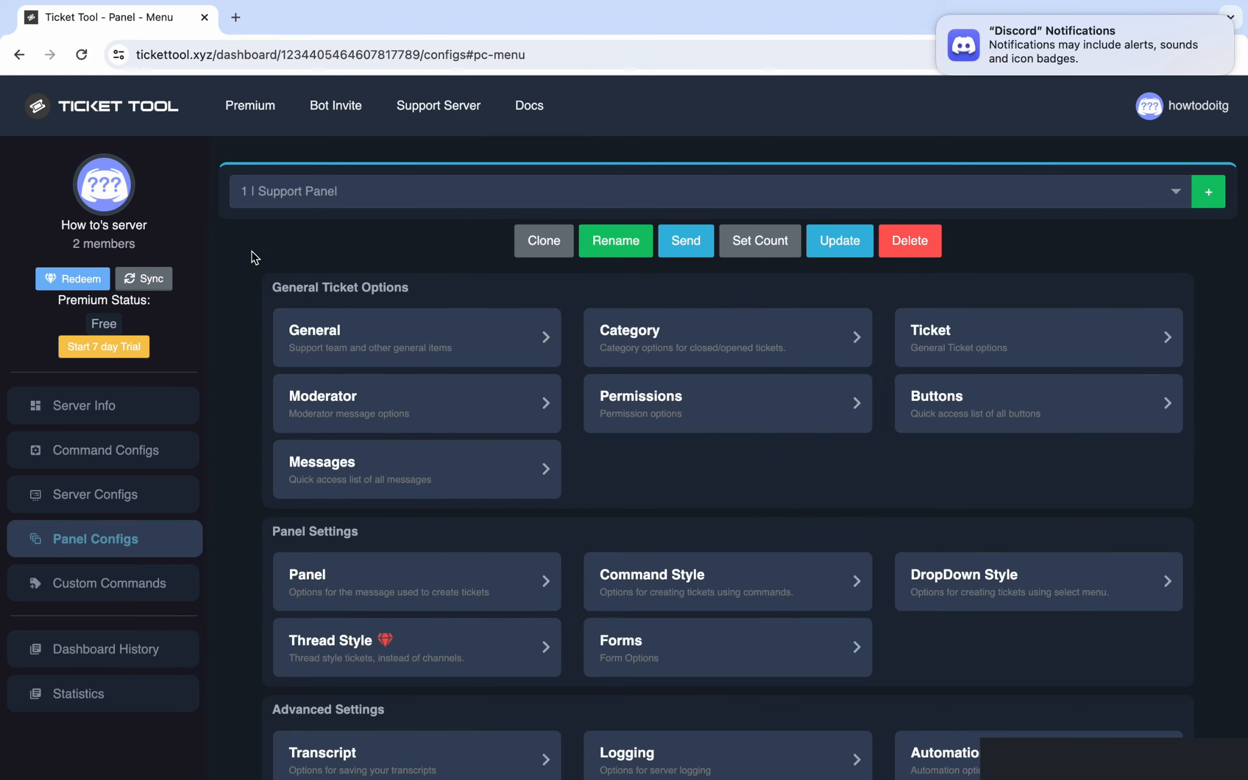
Set "staff support" as the category for created/opened tickets, save, and return to the panel menu
{"action": "left_click", "coordinate": [689, 333]}
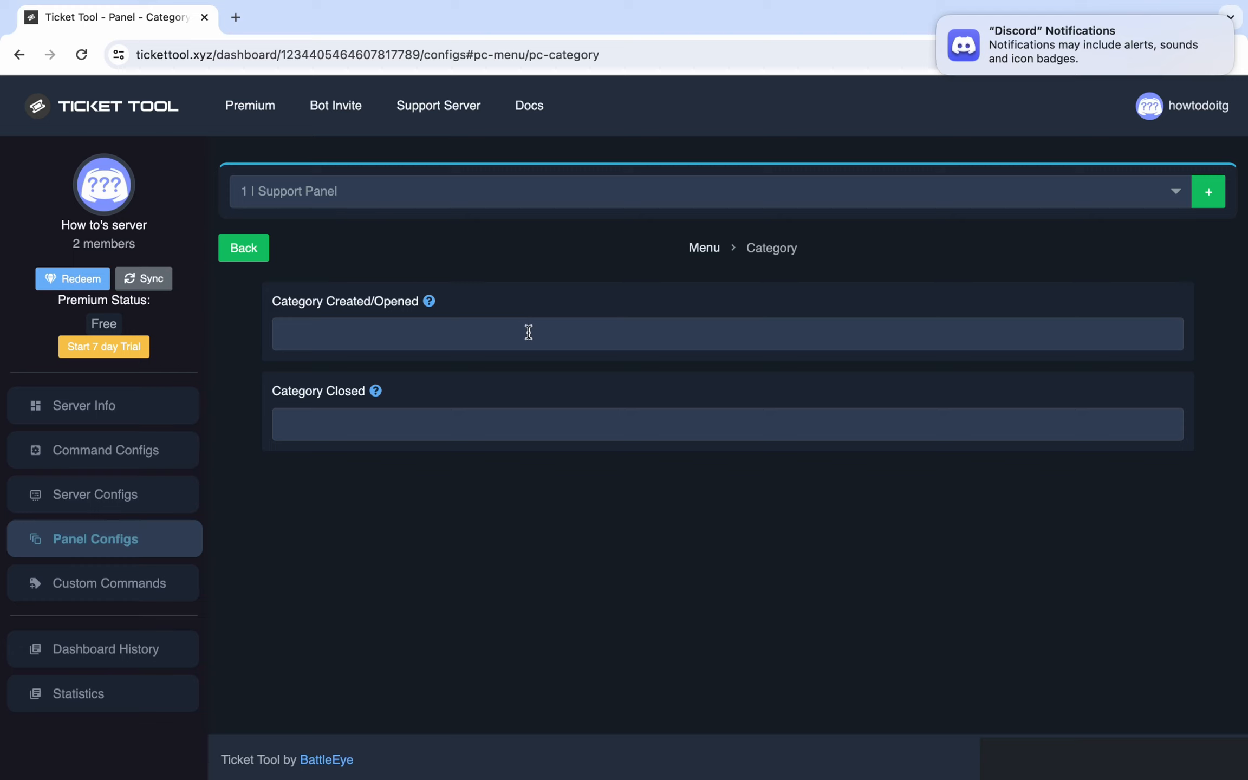
{"action": "left_click", "coordinate": [559, 342]}
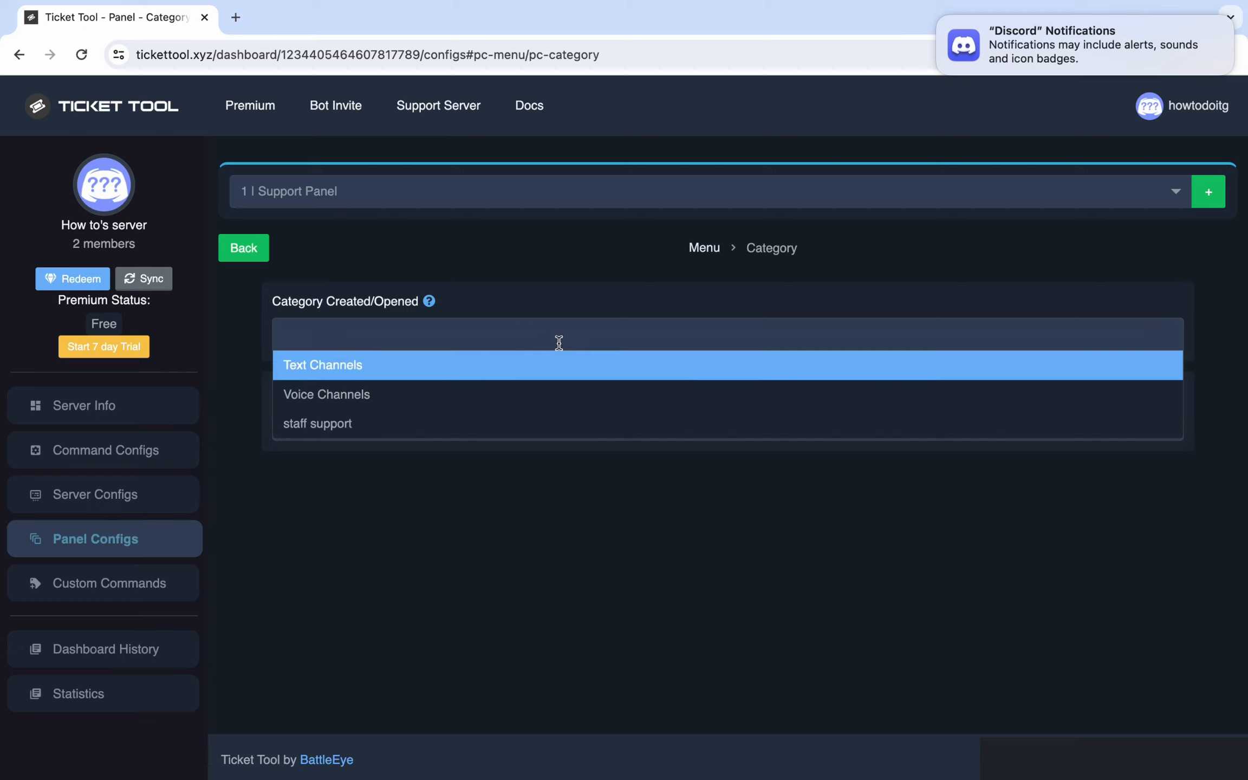
{"action": "left_click", "coordinate": [428, 429]}
{"action": "left_click", "coordinate": [425, 428]}
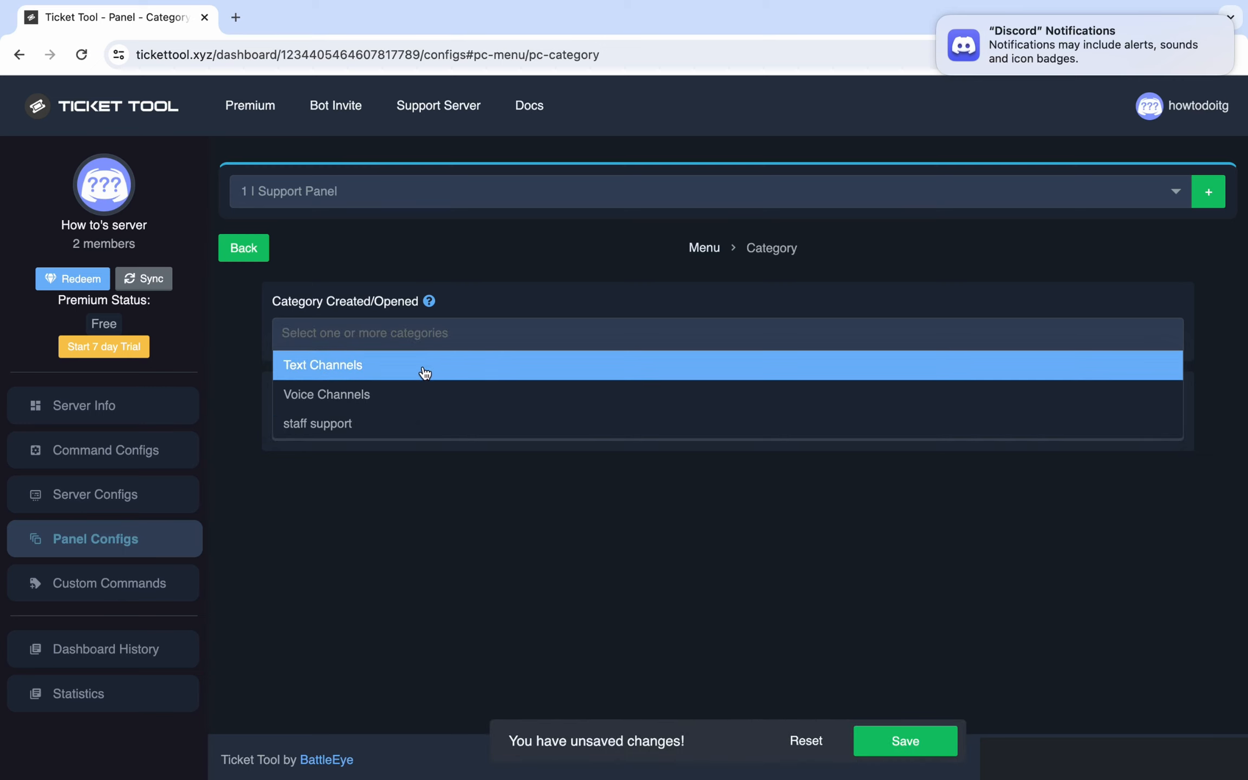
{"action": "left_click", "coordinate": [404, 429]}
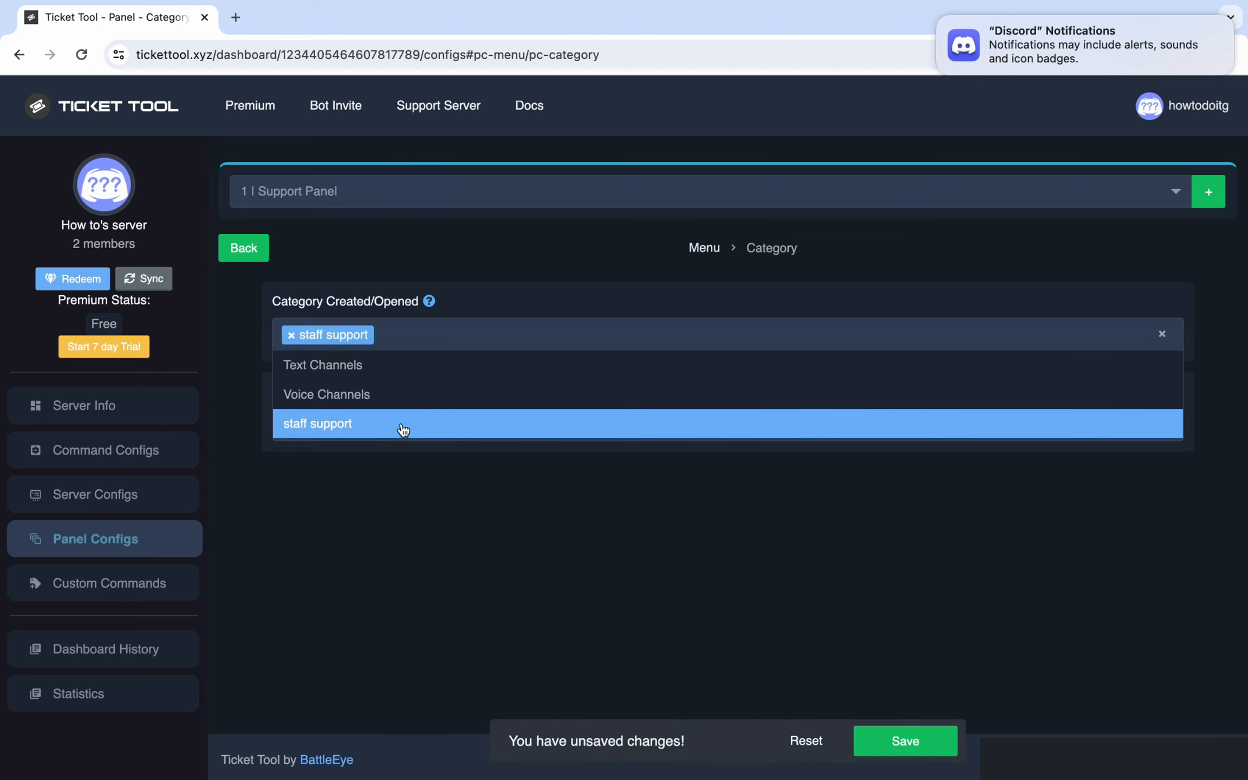
{"action": "left_click", "coordinate": [922, 746]}
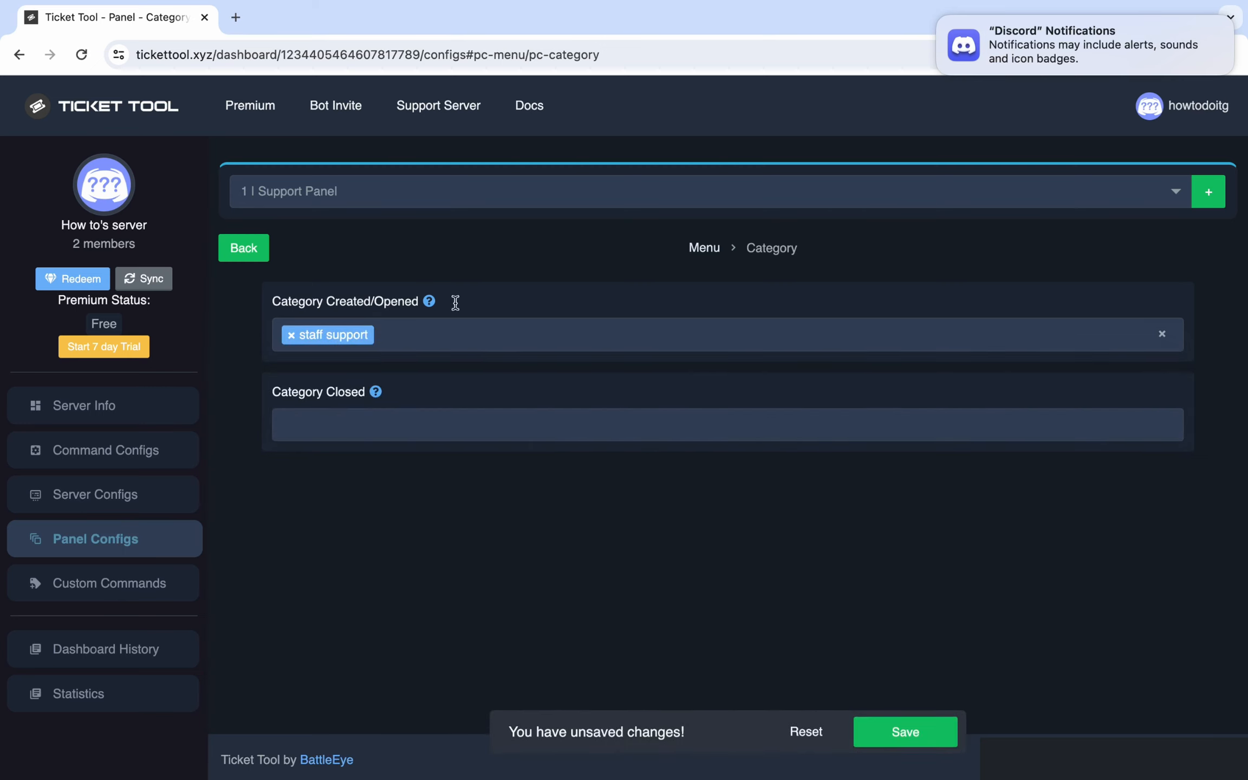
{"action": "left_click", "coordinate": [245, 242]}
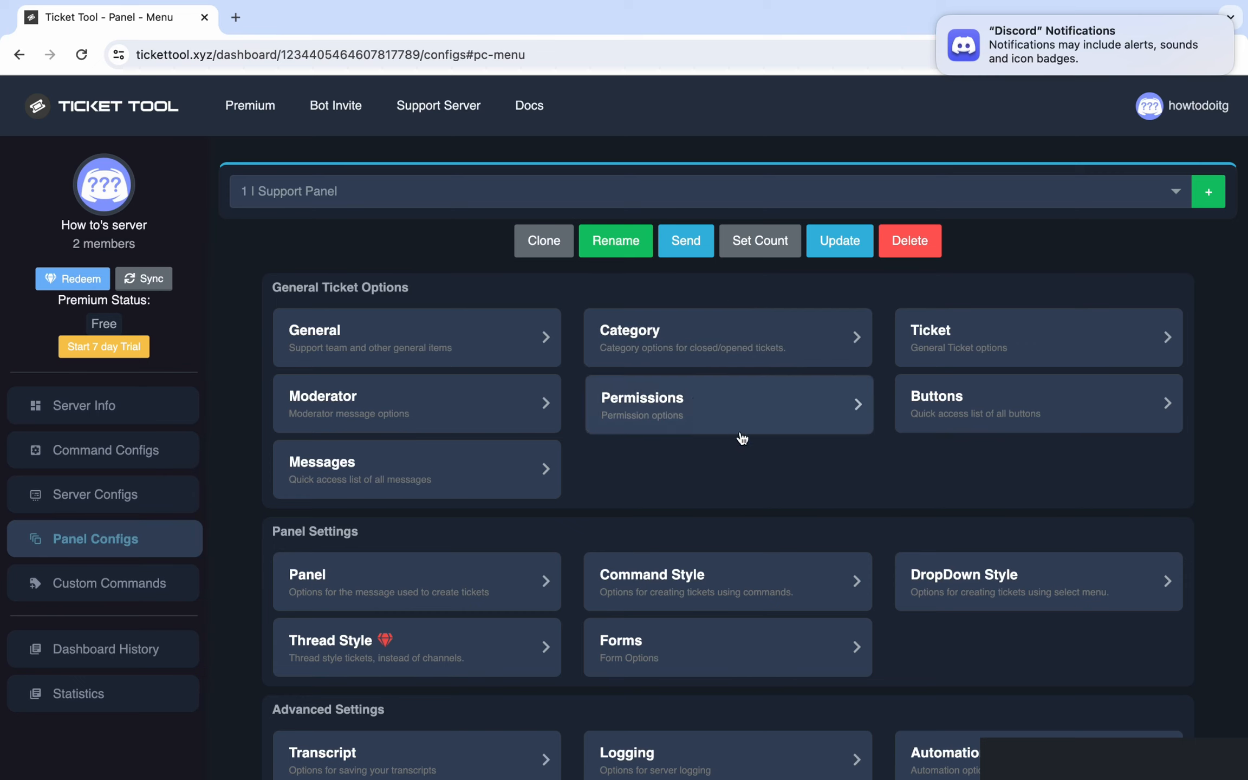
Reword the panel message's embed description to "Support bug, Report Issue, glitch or something. by clicking 📩 create a ticket below", keeping the envelope emoji
{"action": "left_click", "coordinate": [400, 471]}
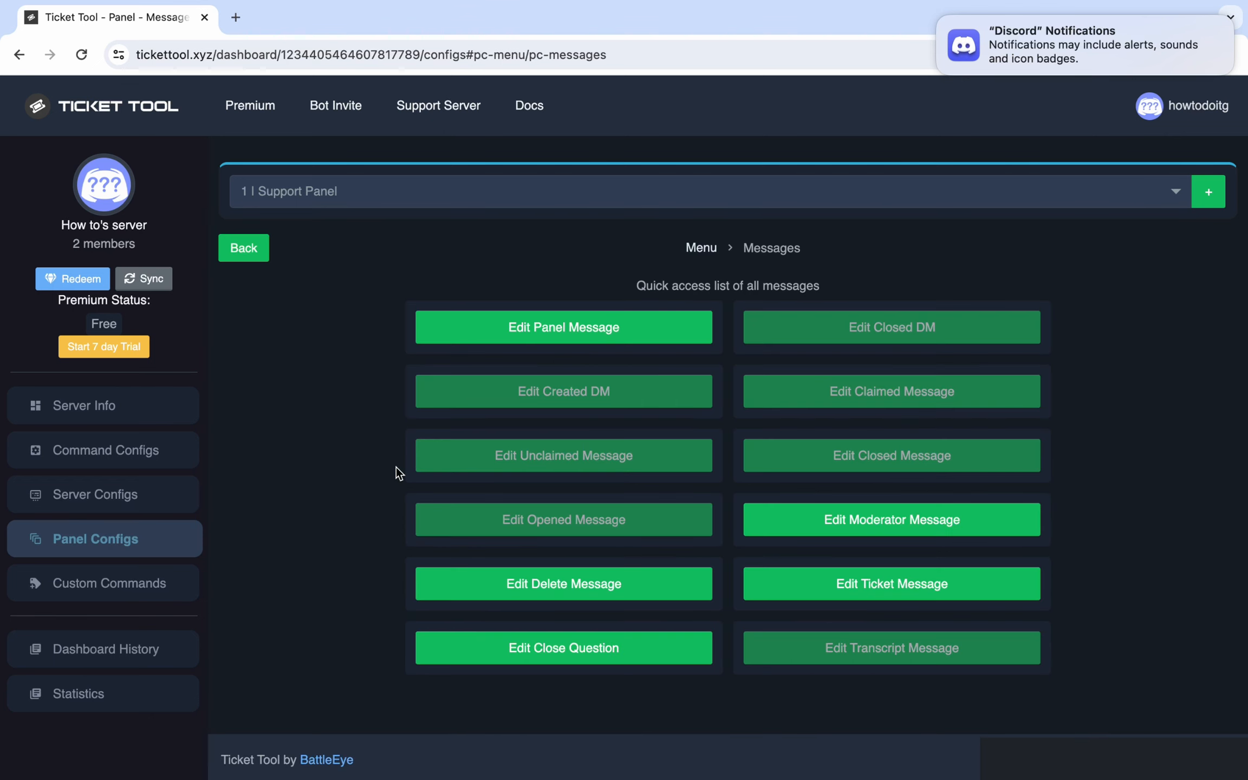
{"action": "left_click", "coordinate": [570, 327]}
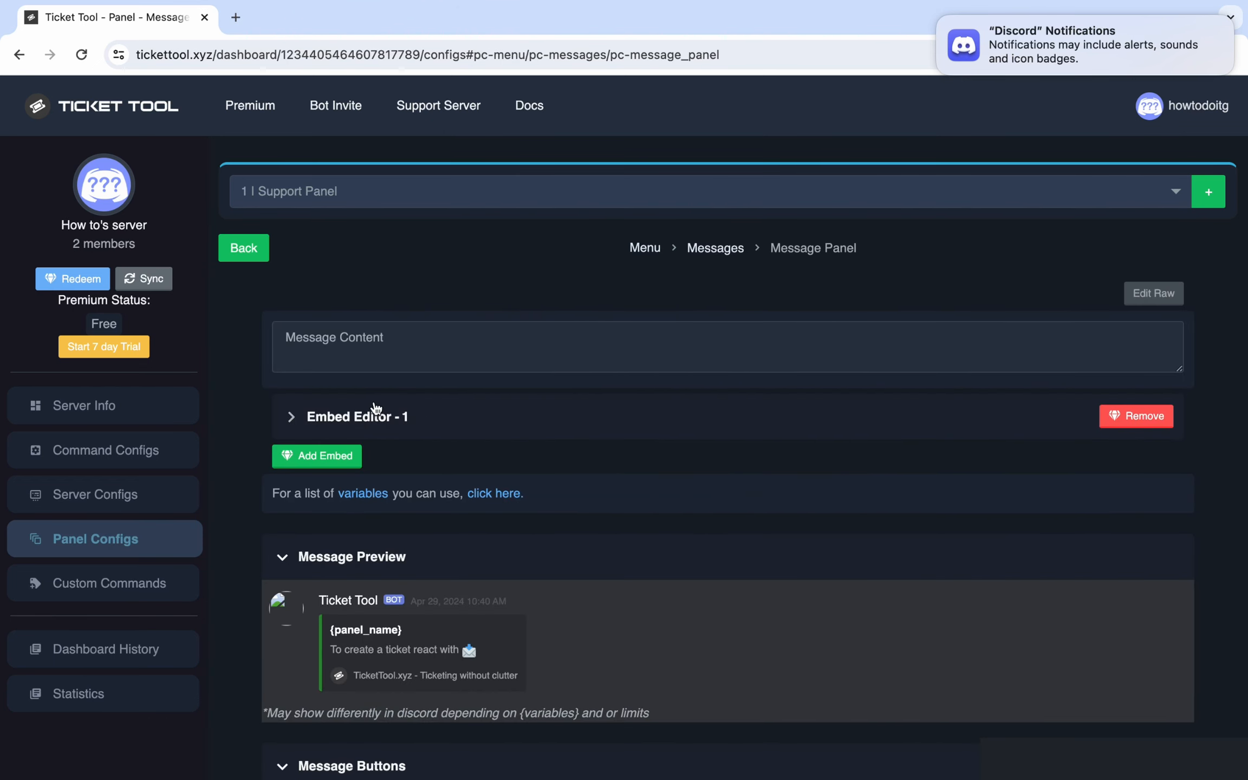
{"action": "left_click", "coordinate": [290, 421]}
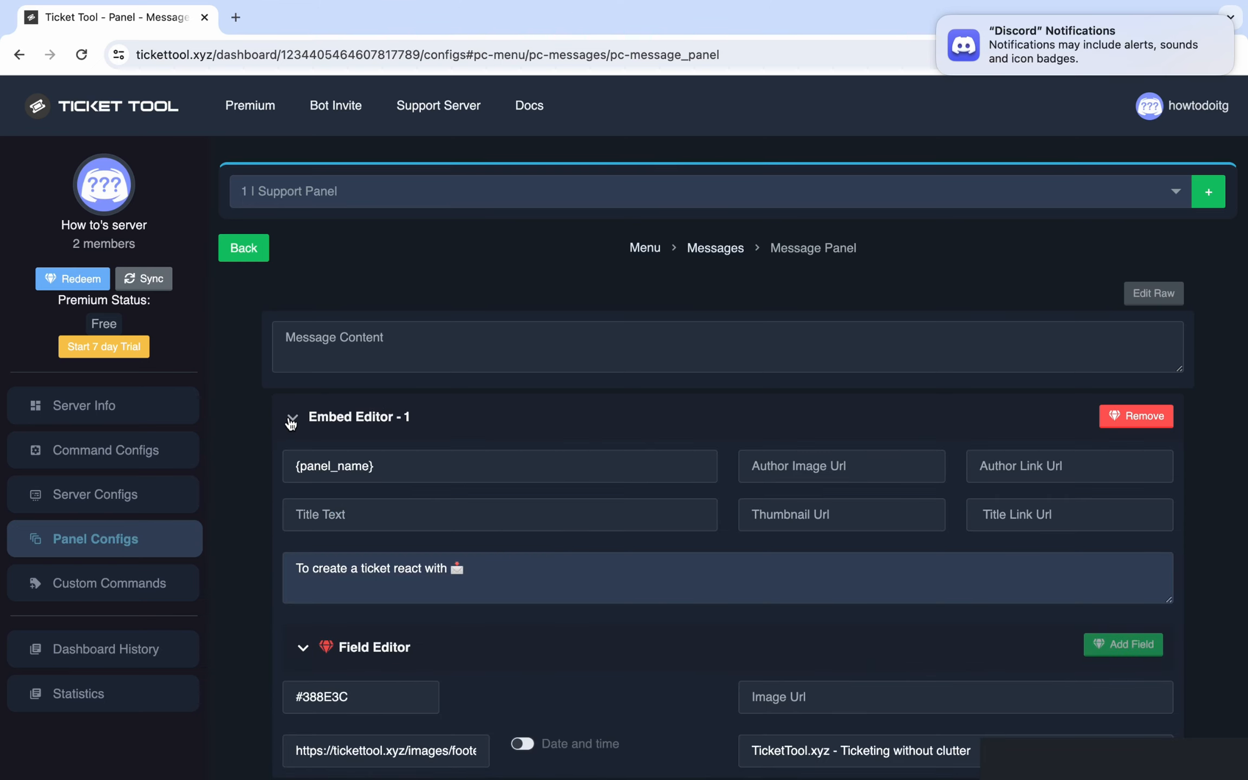
{"action": "scroll", "coordinate": [375, 471], "scroll_direction": "down", "scroll_amount": 2}
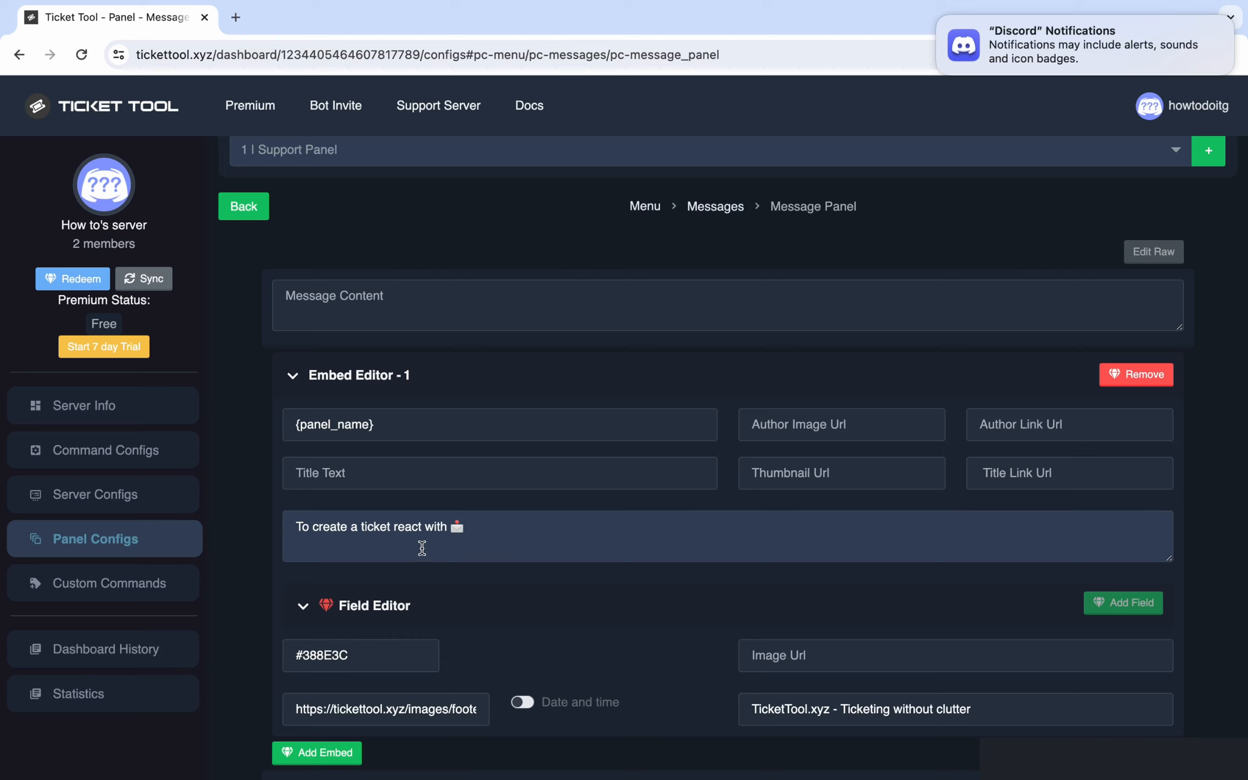
{"action": "left_click", "coordinate": [459, 529]}
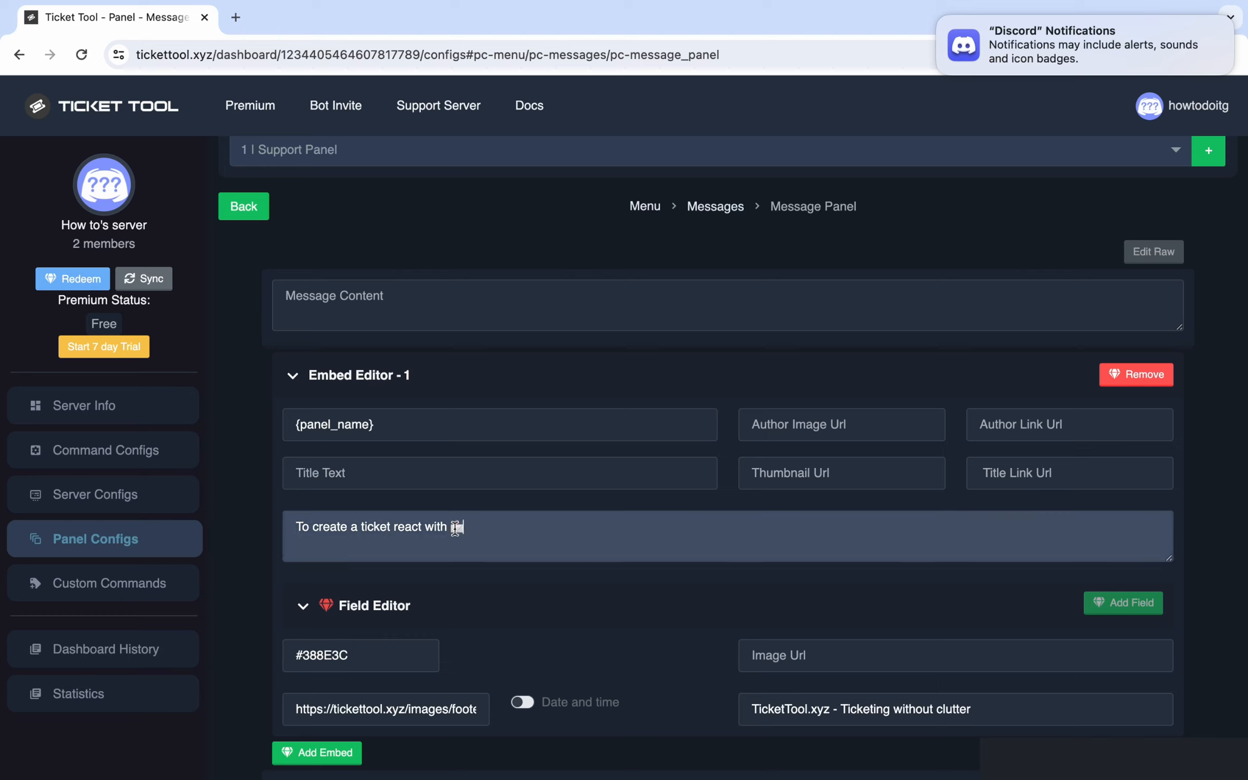
{"action": "left_click_drag", "start_coordinate": [447, 528], "coordinate": [298, 534]}
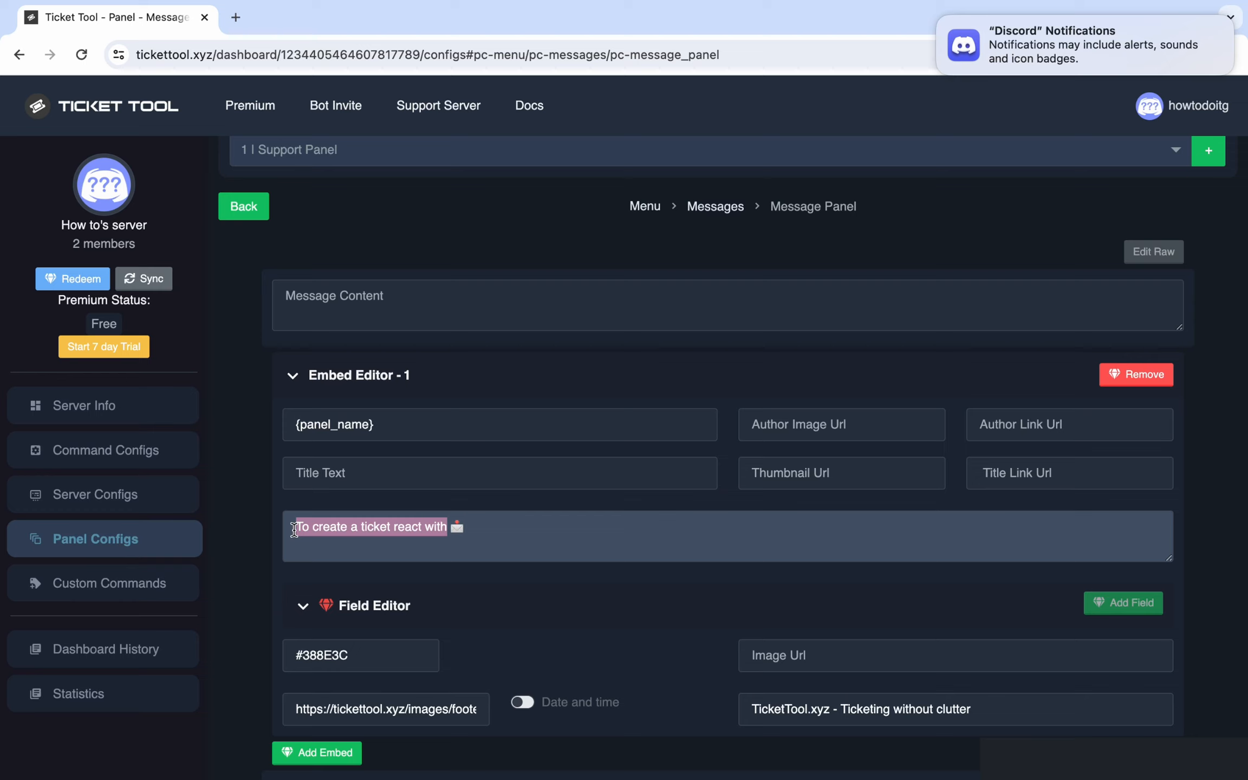
{"action": "type", "text": "S"}
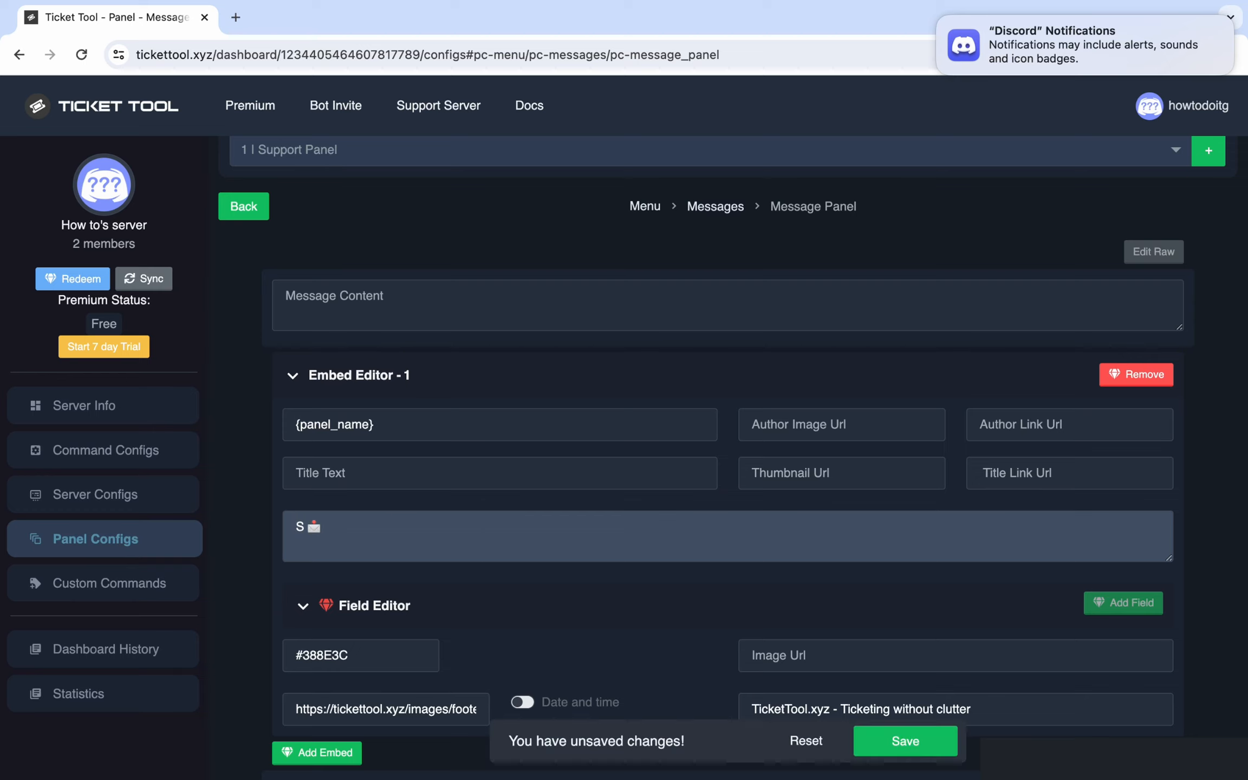
{"action": "type", "text": "upport bug, Report Issue, glitch or something."}
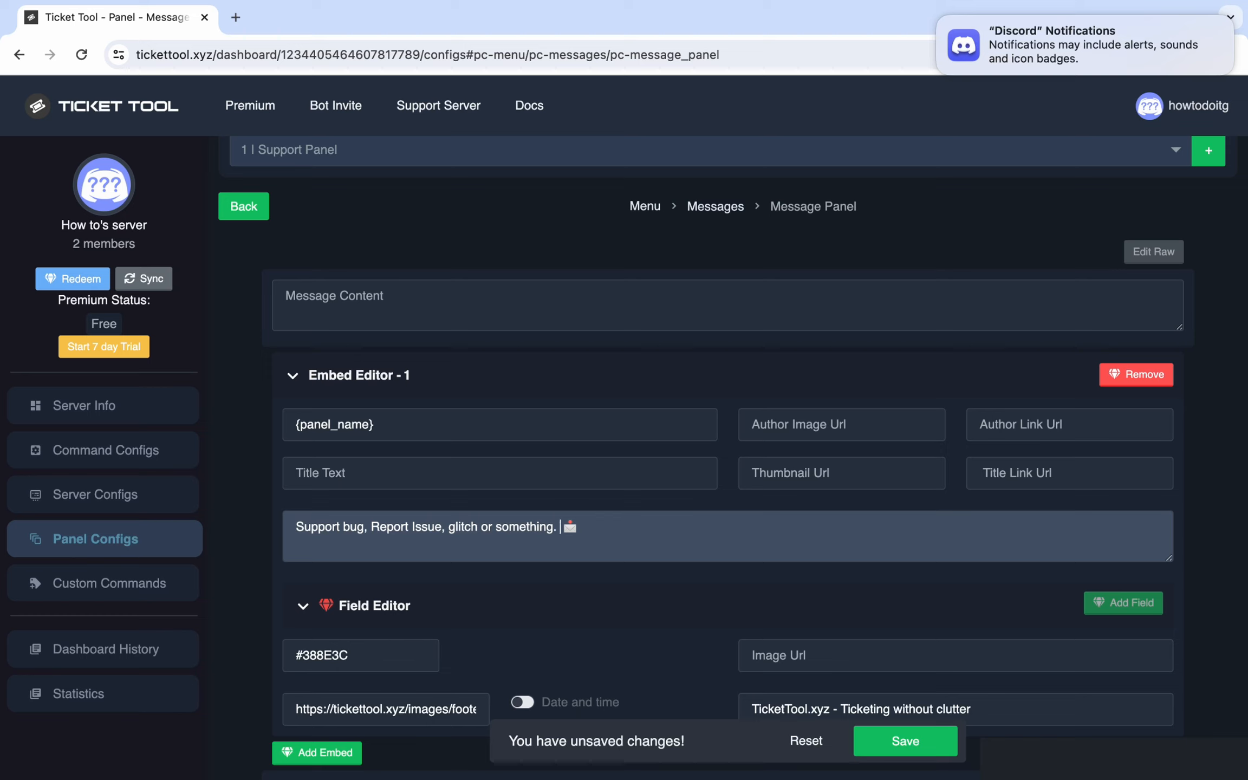
{"action": "type", "text": "by clicking"}
{"action": "left_click", "coordinate": [635, 526]}
{"action": "type", "text": "create a ticket below"}
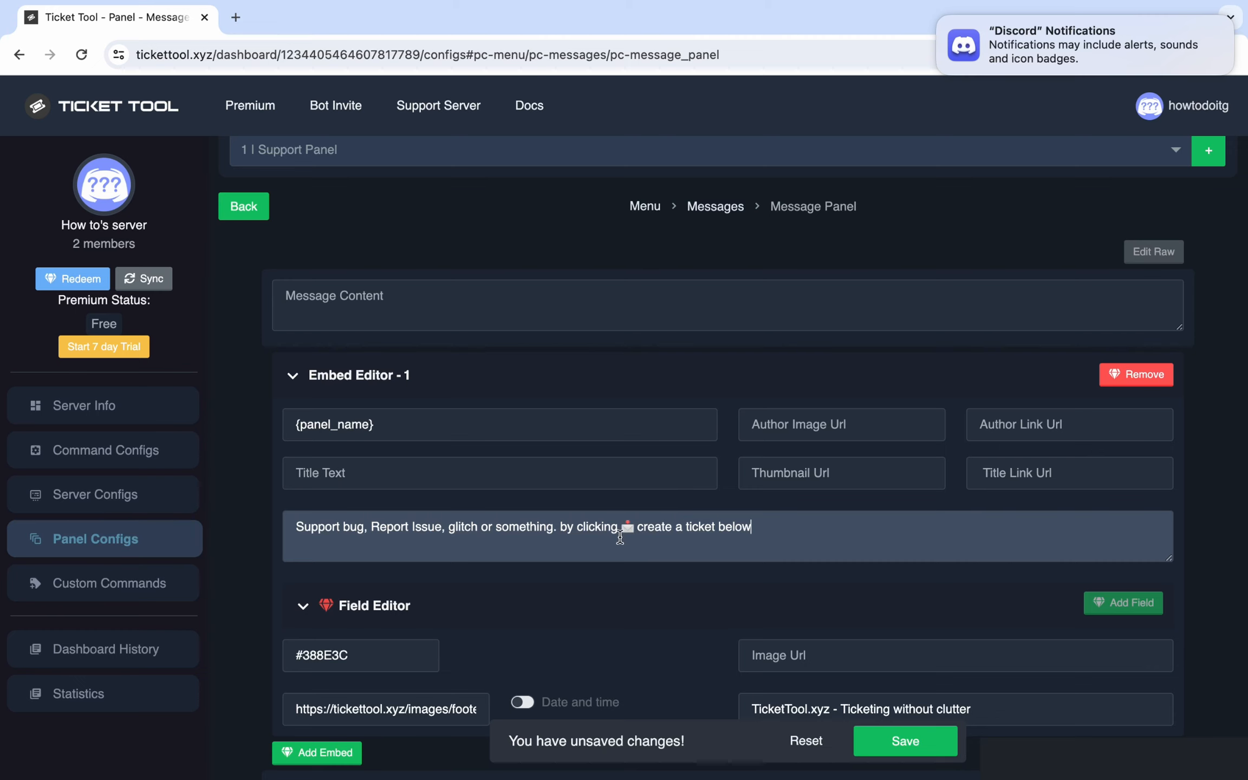
Save the edited panel message and return to the Support Panel's main menu
{"action": "scroll", "coordinate": [634, 567], "scroll_direction": "down", "scroll_amount": 2}
{"action": "left_click", "coordinate": [915, 742]}
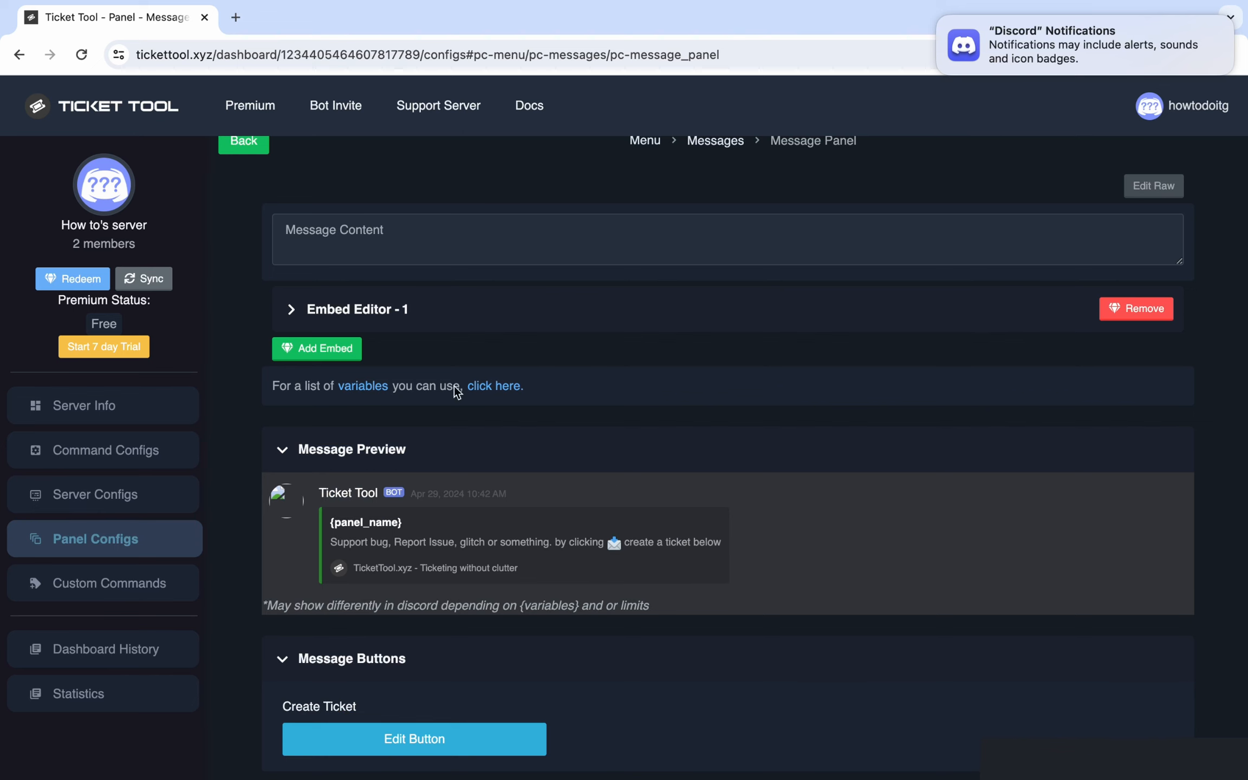
{"action": "left_click", "coordinate": [242, 145]}
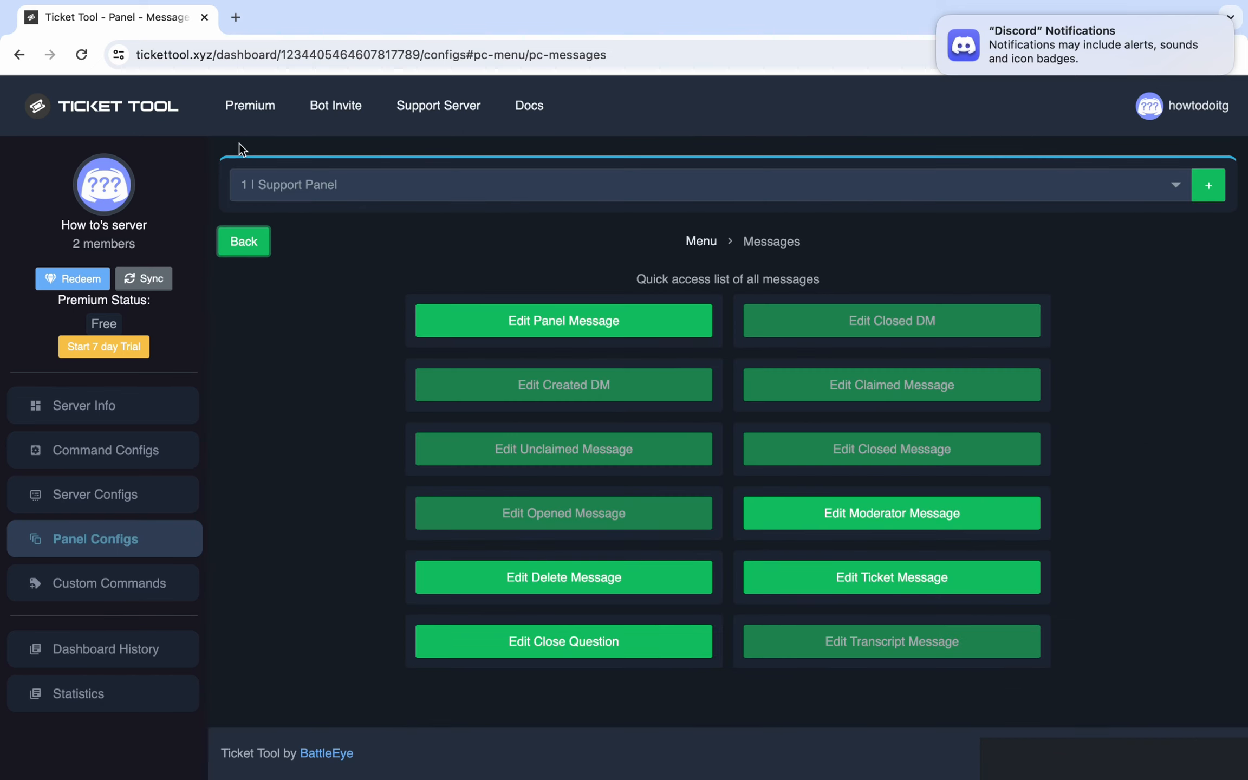
{"action": "left_click", "coordinate": [238, 244]}
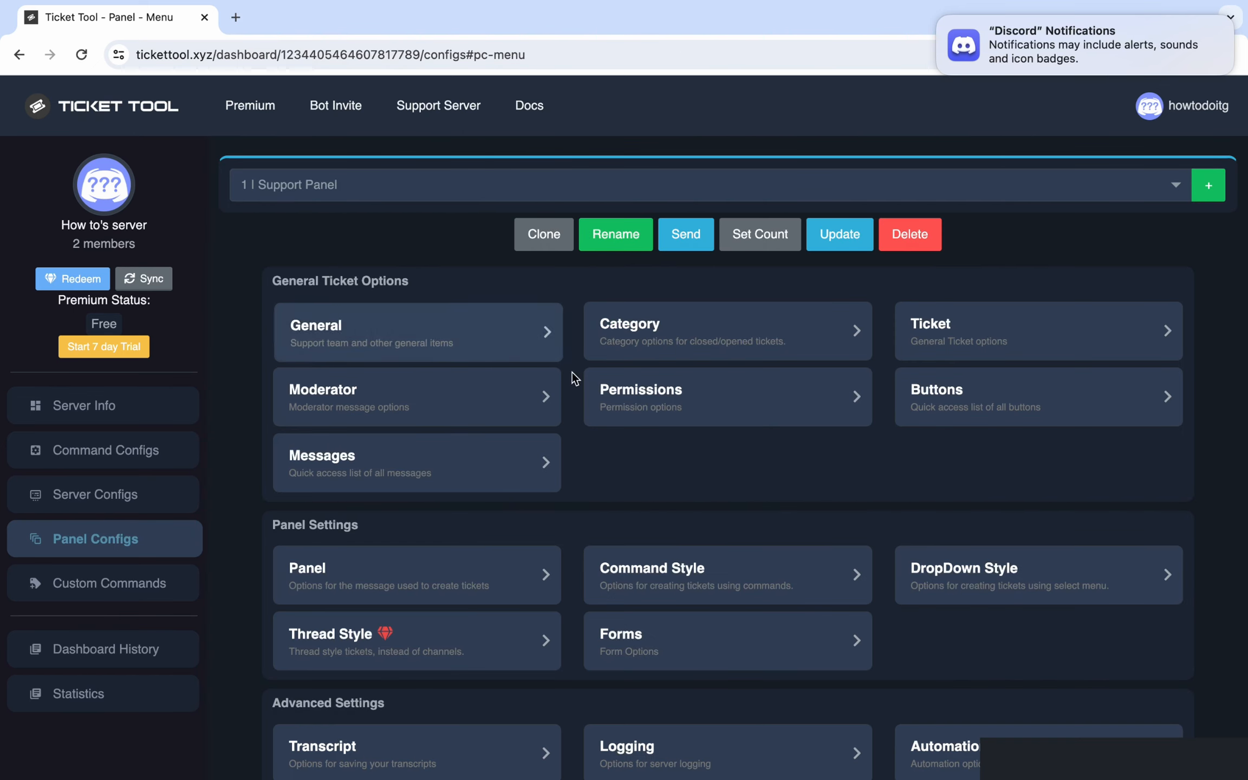
Allow Read Message History in the ticket owner permissions for opened tickets, save, and return to the panel menu
{"action": "left_click", "coordinate": [701, 395]}
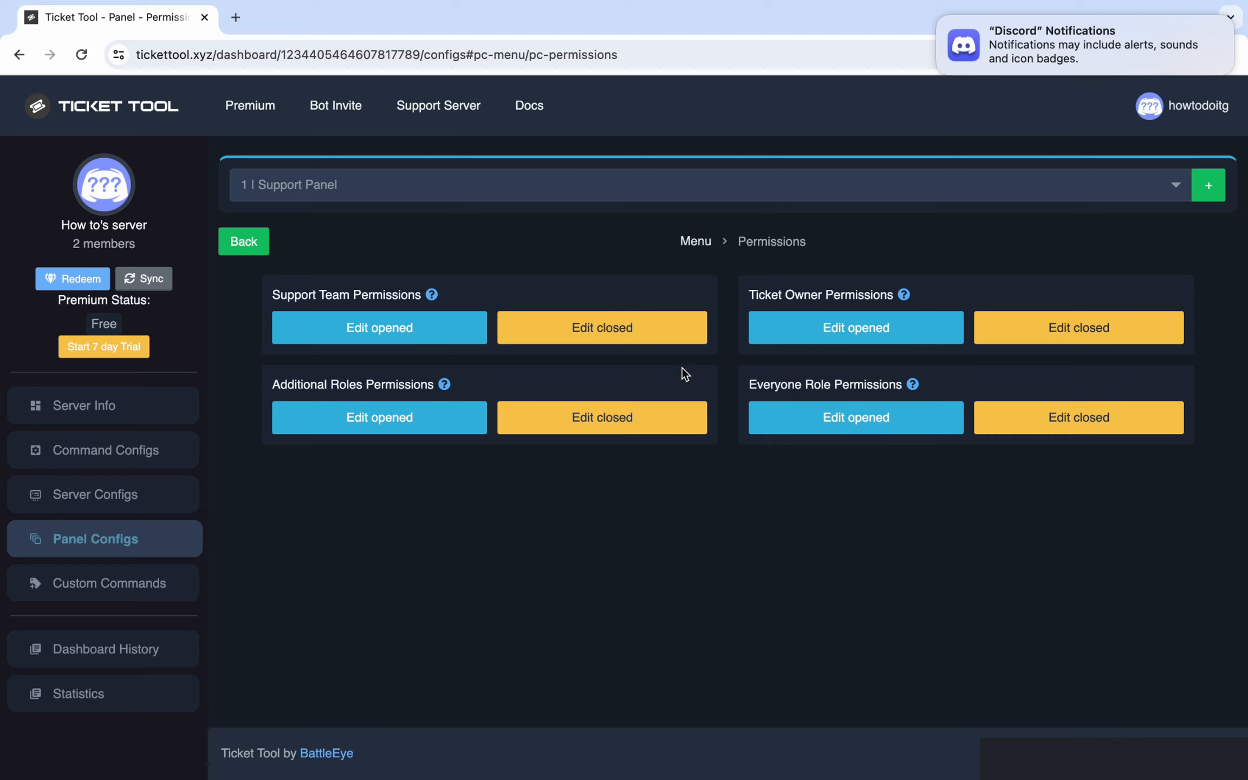
{"action": "left_click", "coordinate": [860, 329]}
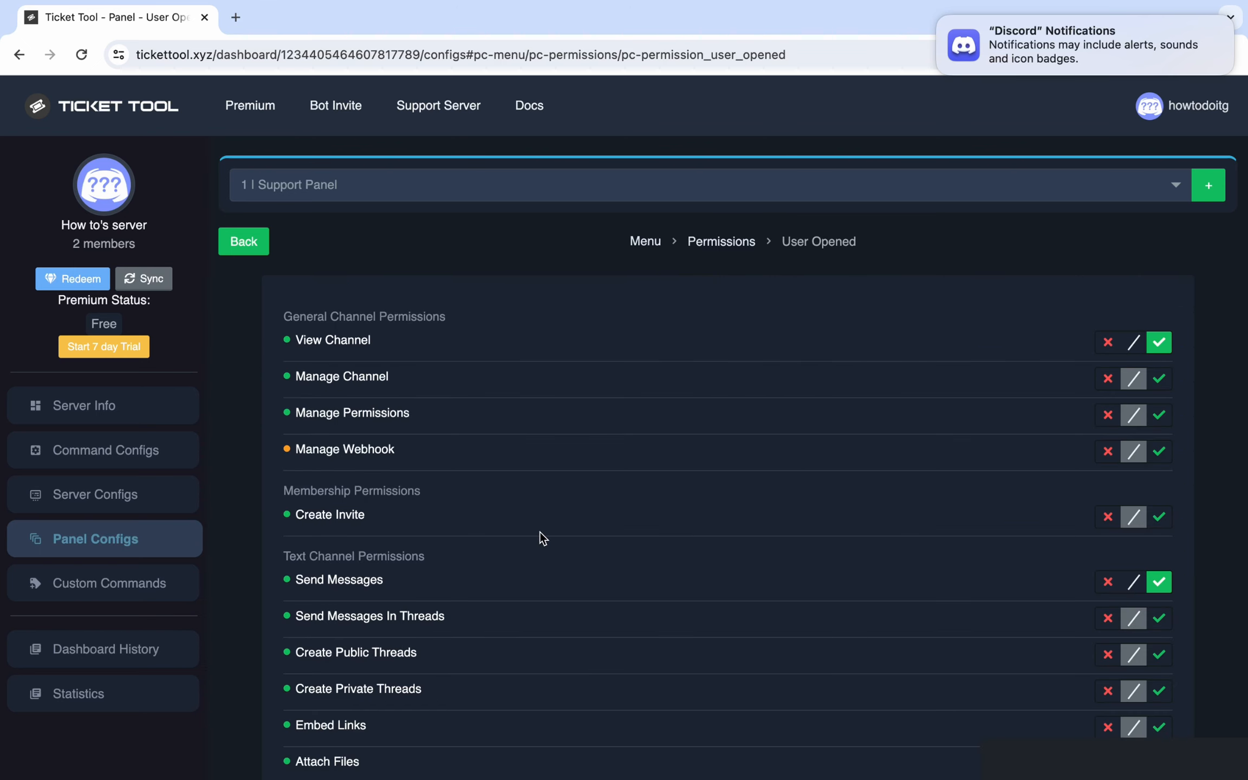
{"action": "scroll", "coordinate": [539, 540], "scroll_direction": "down", "scroll_amount": 6}
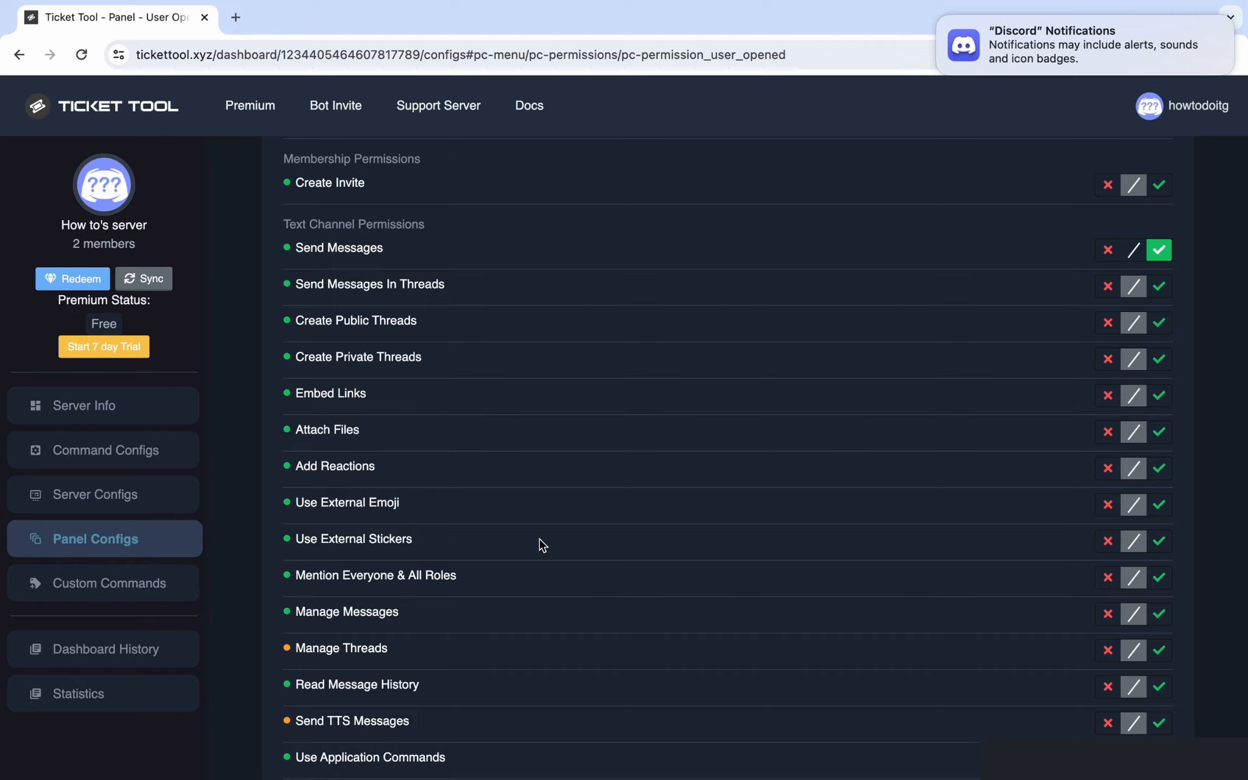
{"action": "scroll", "coordinate": [539, 541], "scroll_direction": "down", "scroll_amount": 2}
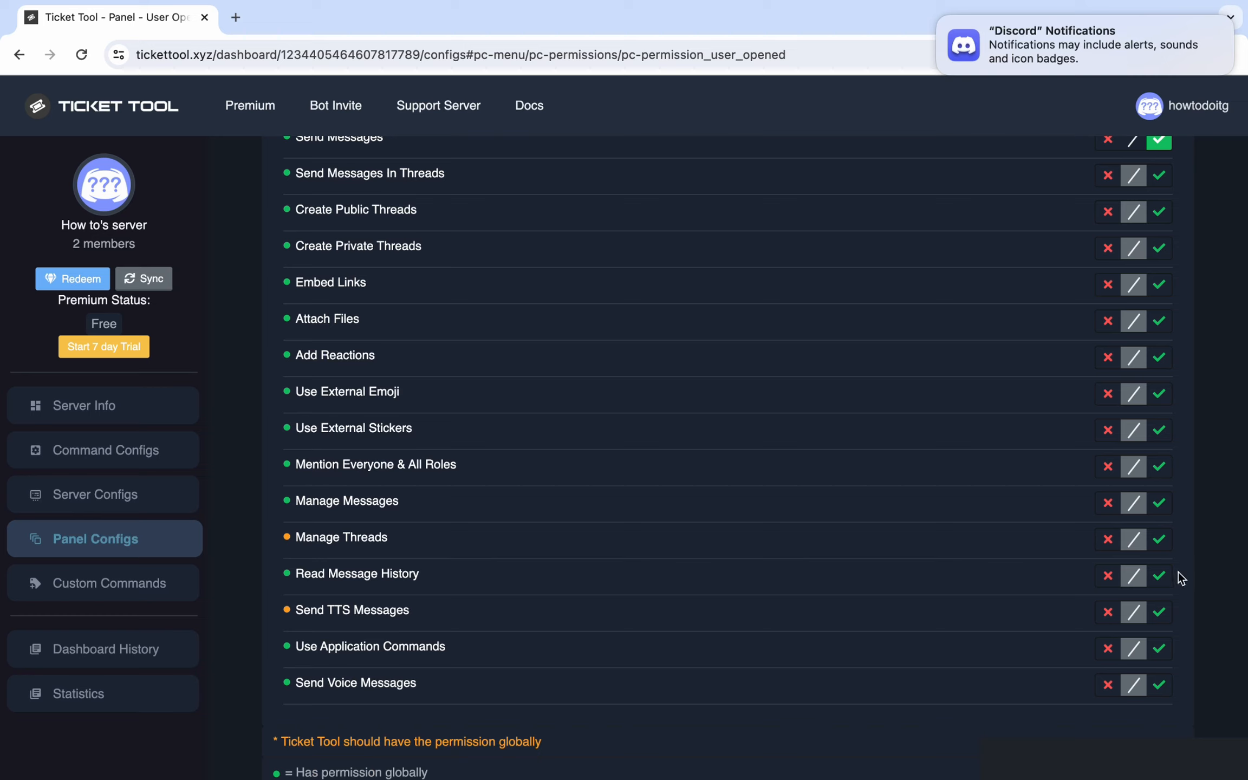
{"action": "left_click", "coordinate": [1160, 576]}
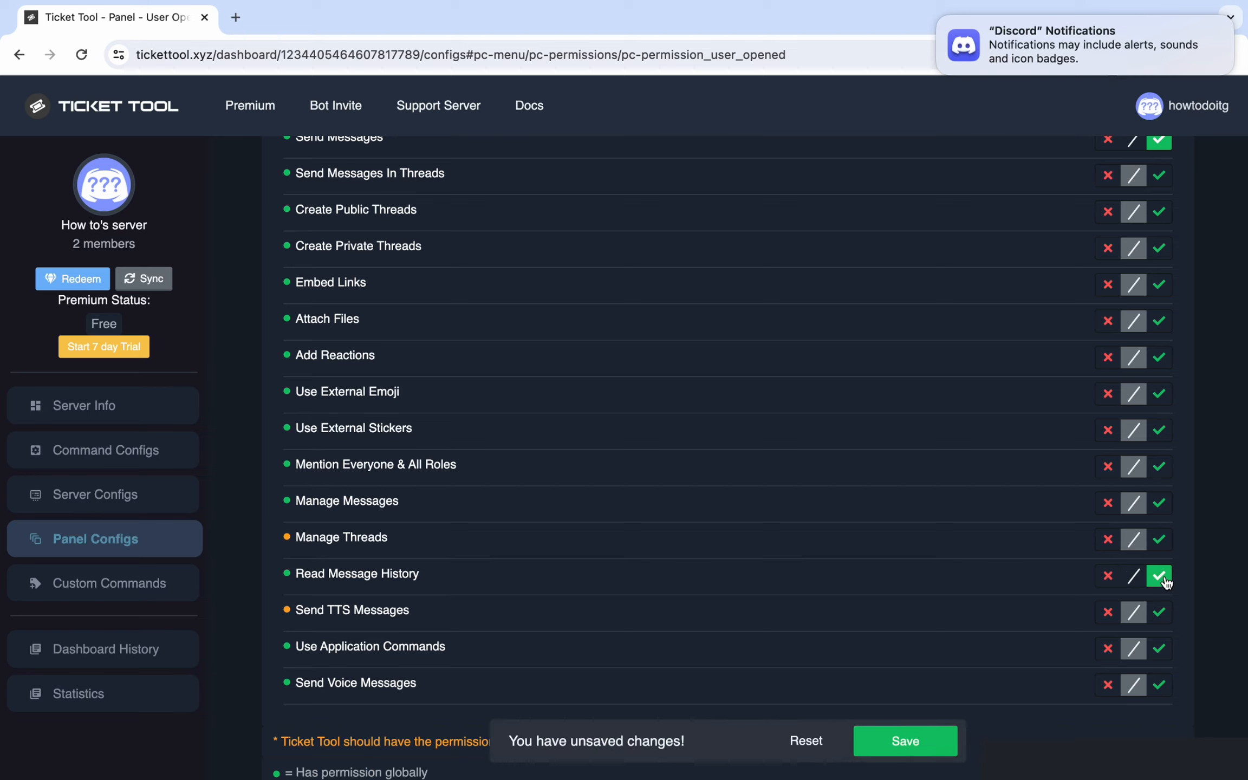
{"action": "left_click", "coordinate": [902, 749]}
{"action": "scroll", "coordinate": [451, 316], "scroll_direction": "up", "scroll_amount": 8}
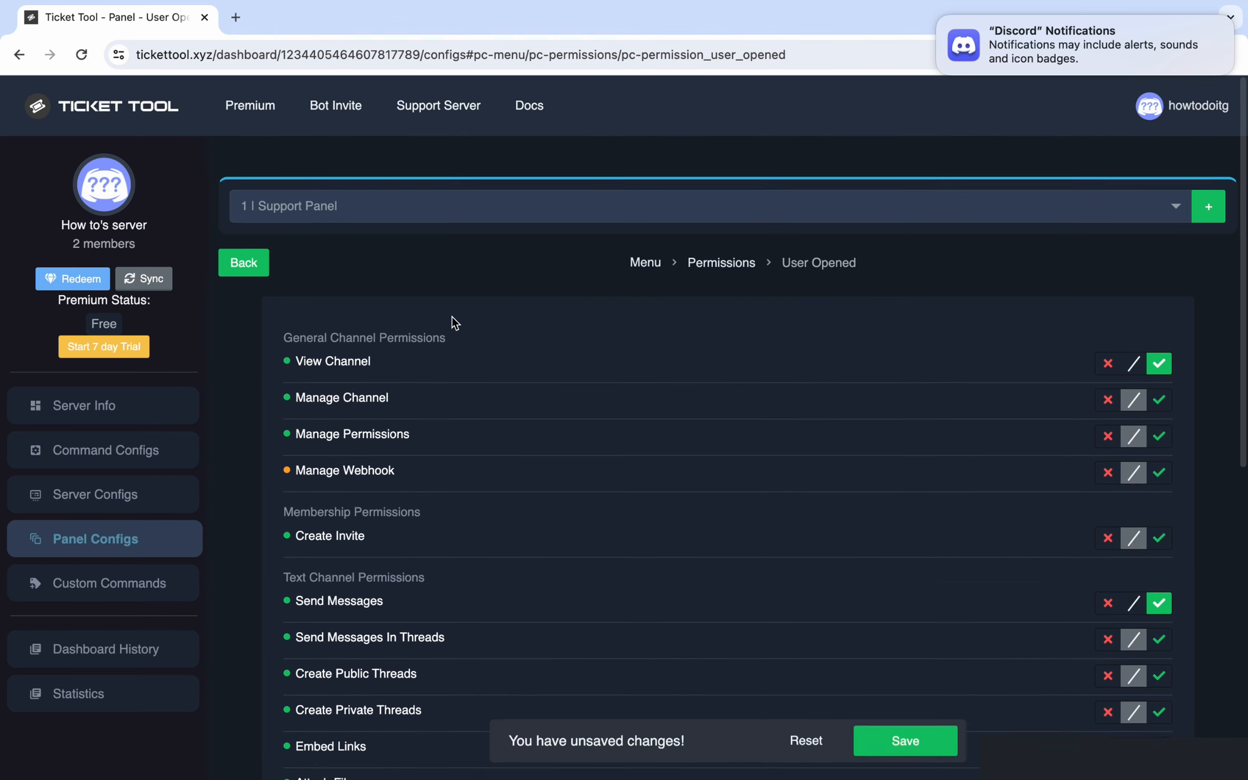
{"action": "left_click", "coordinate": [241, 249]}
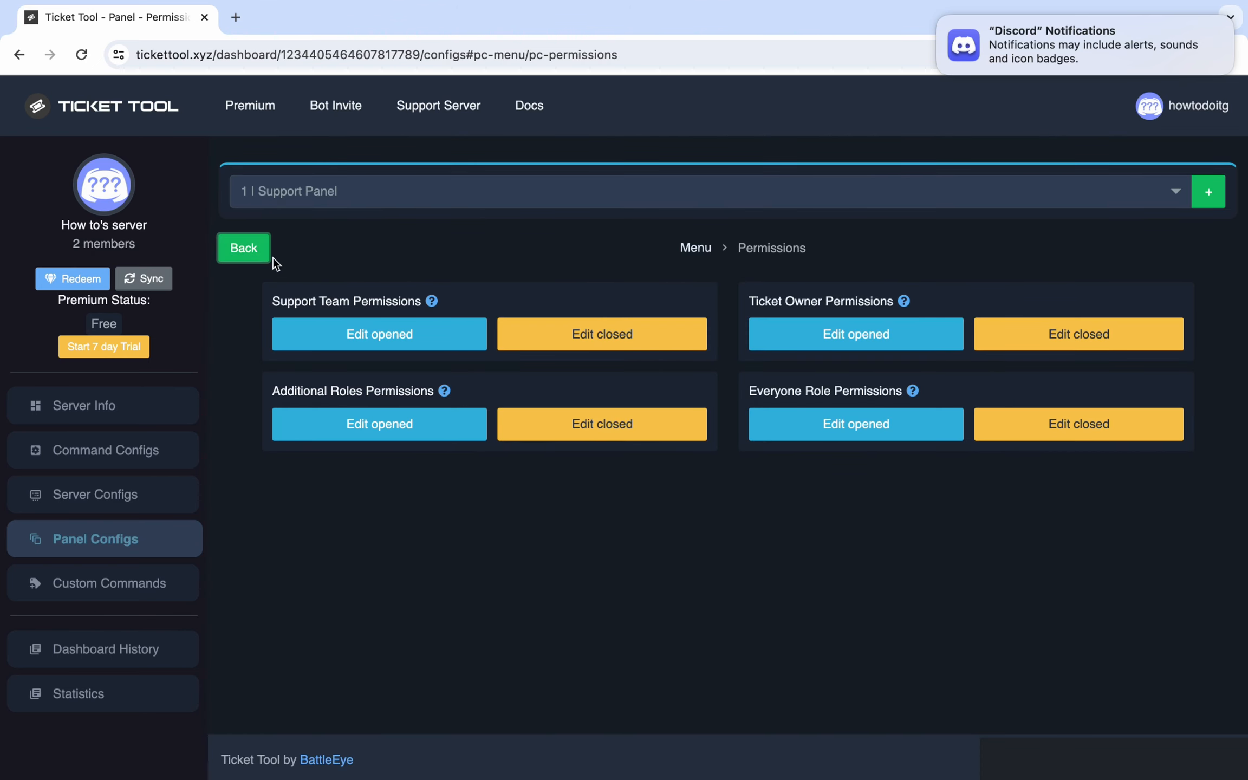
{"action": "left_click", "coordinate": [252, 246]}
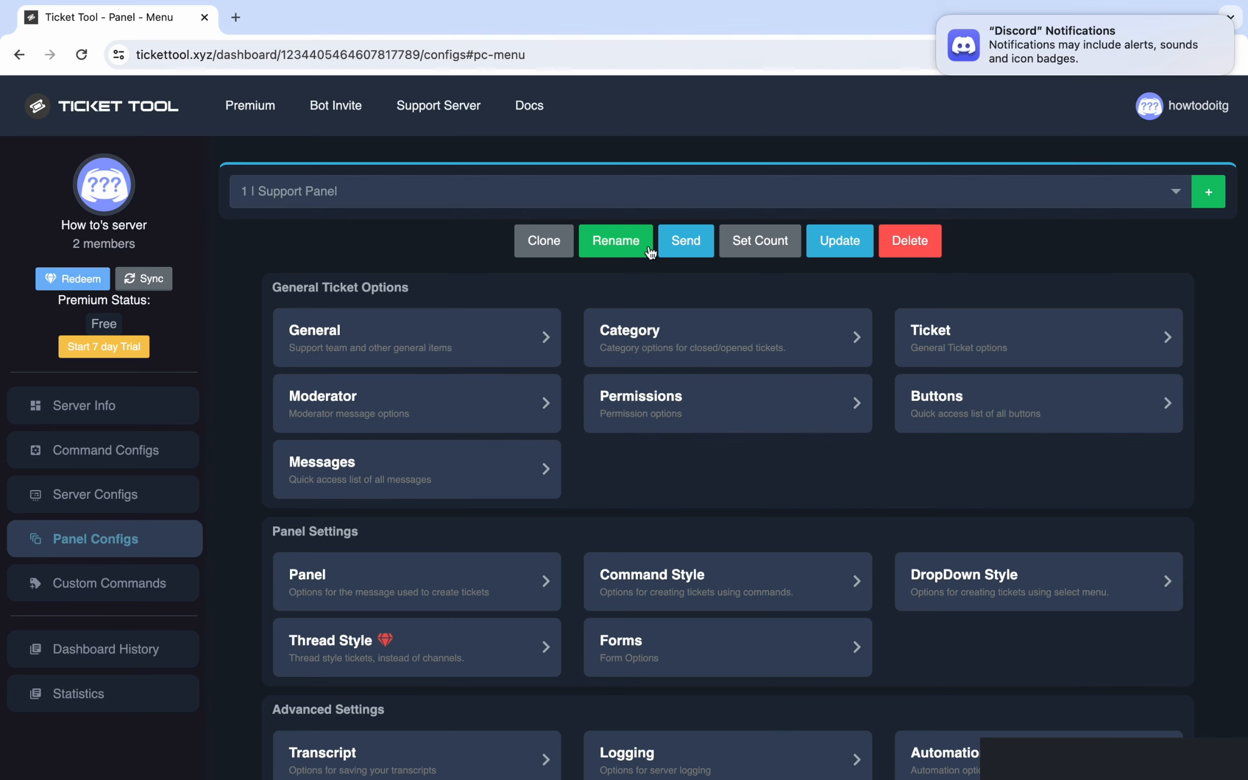
Send the Support Panel message to the "staff-ticket" channel
{"action": "left_click", "coordinate": [696, 244]}
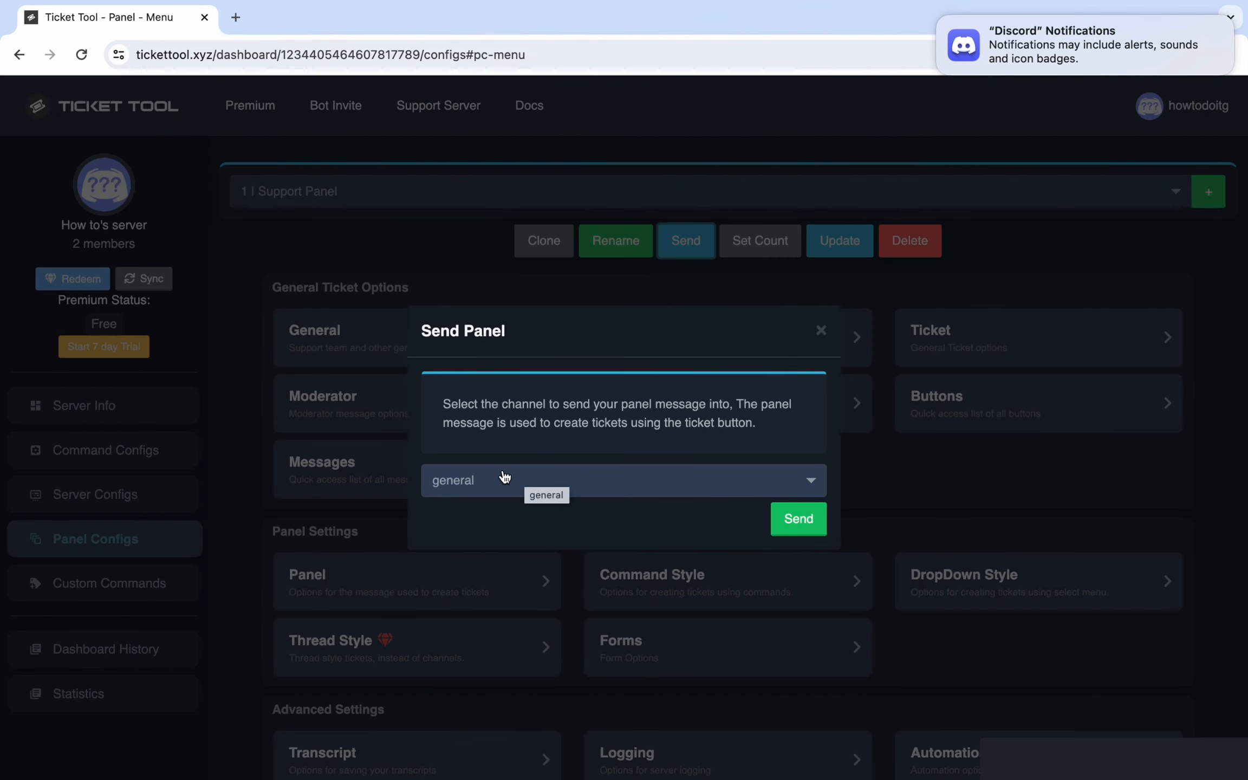
{"action": "left_click", "coordinate": [513, 497]}
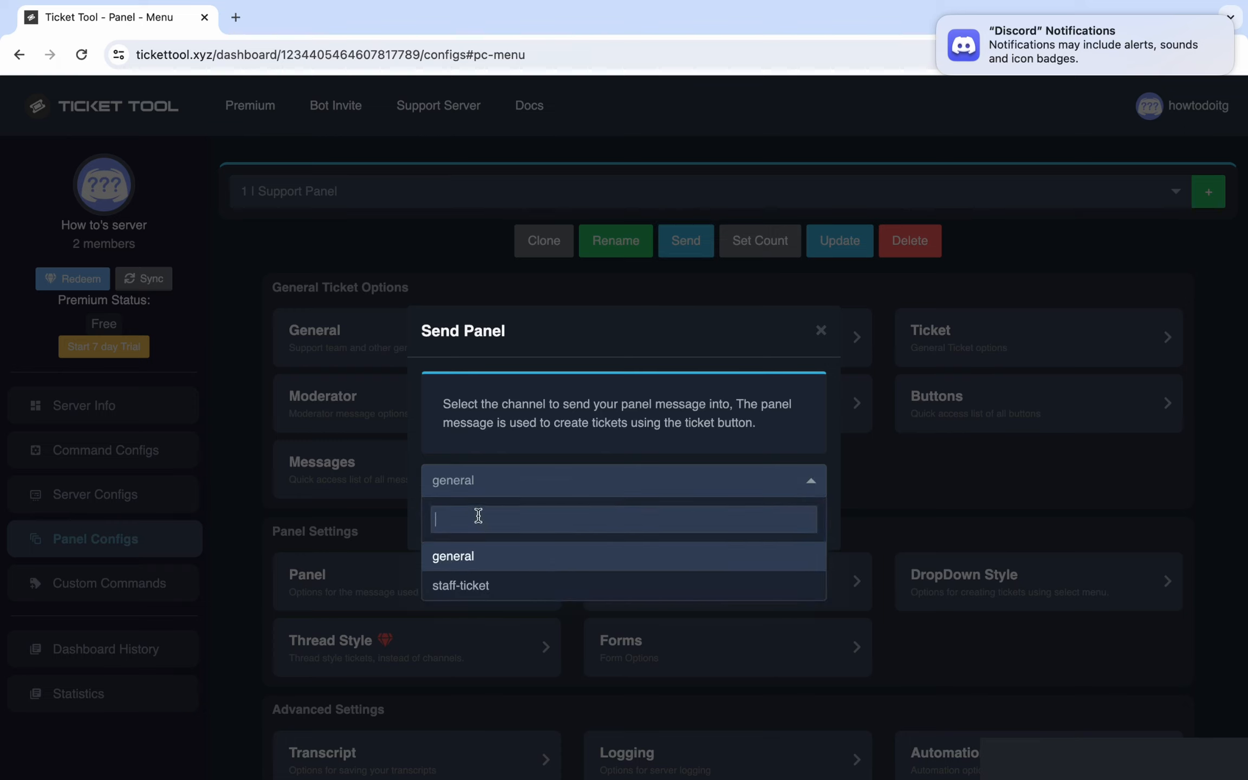
{"action": "left_click", "coordinate": [475, 589]}
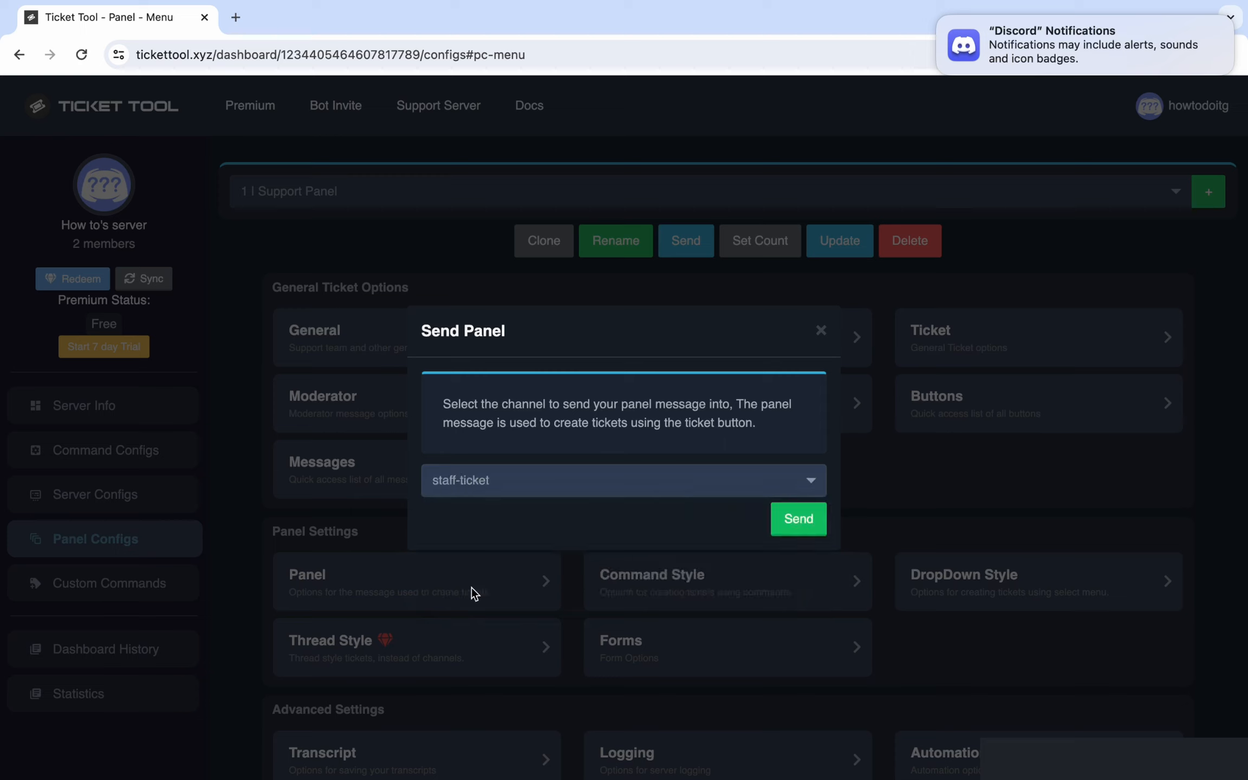
{"action": "left_click", "coordinate": [805, 523]}
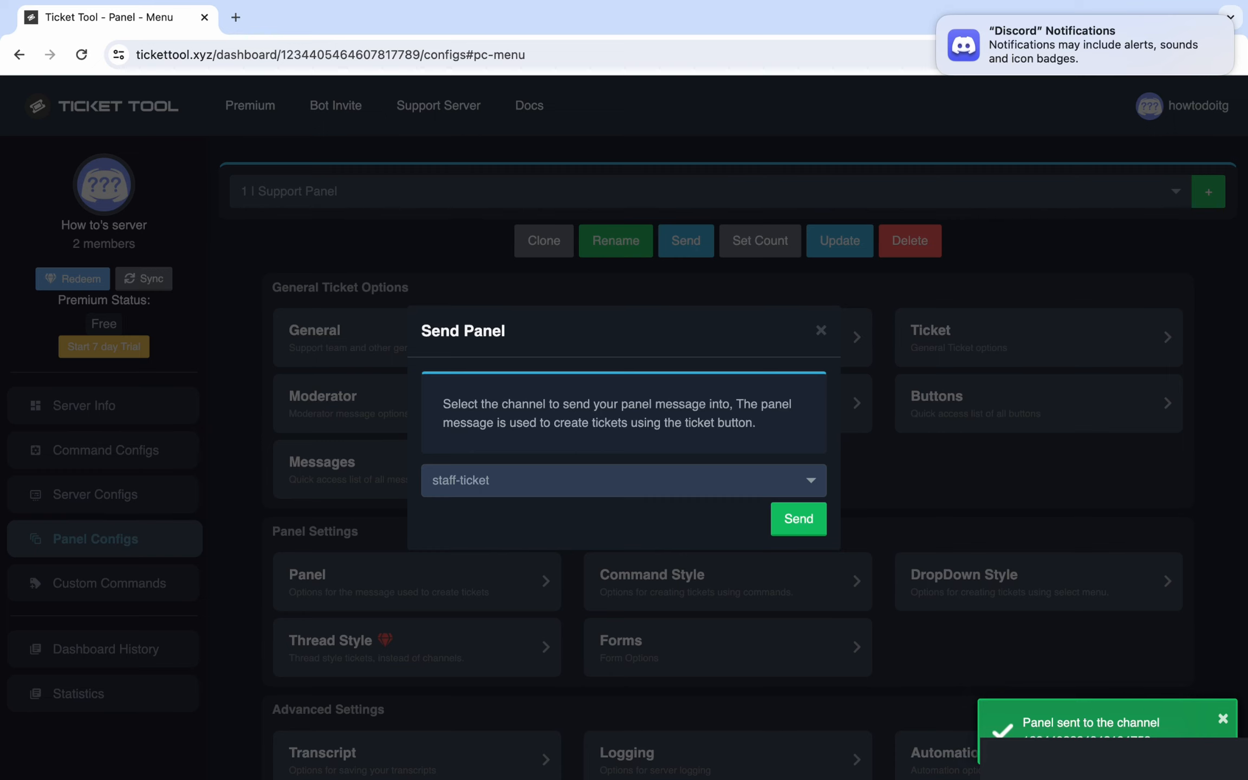
Switch to Discord, create a test ticket from the Support Panel message in staff-ticket, and open the new ticket's channel
{"action": "key", "text": "ctrl+Left"}
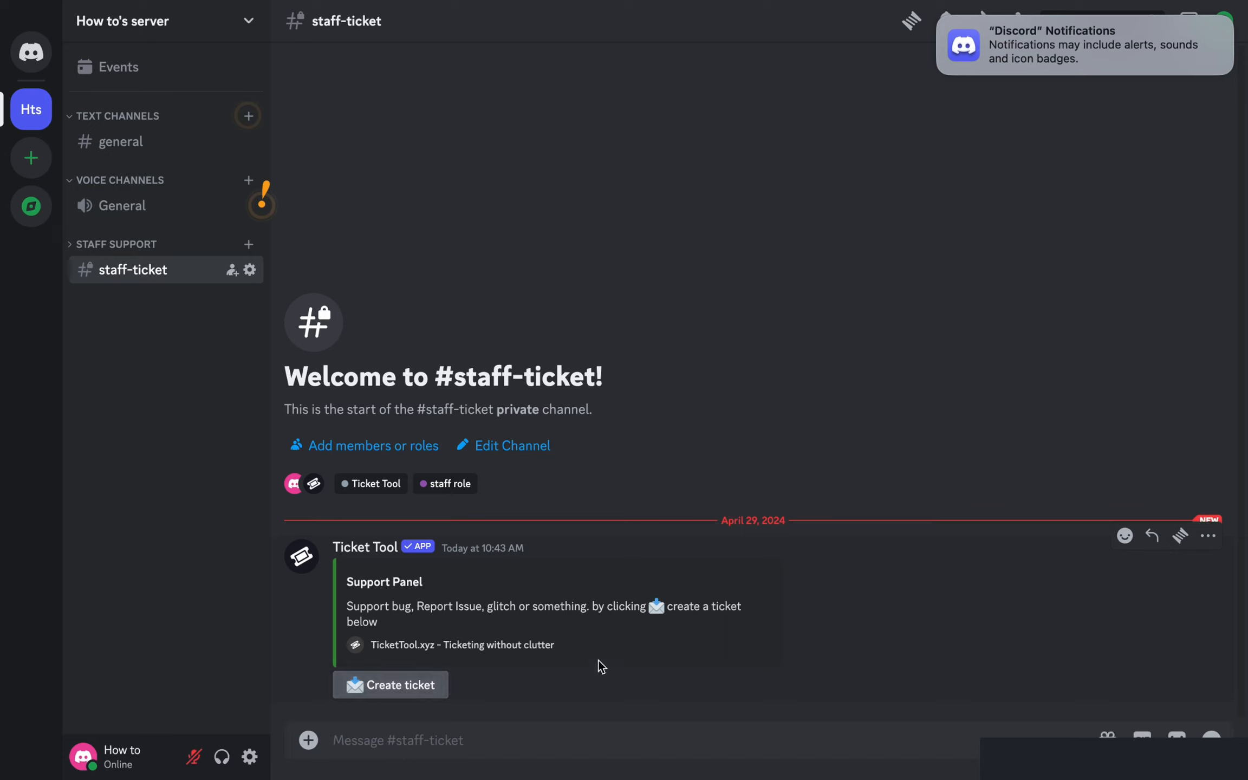
{"action": "left_click", "coordinate": [401, 693]}
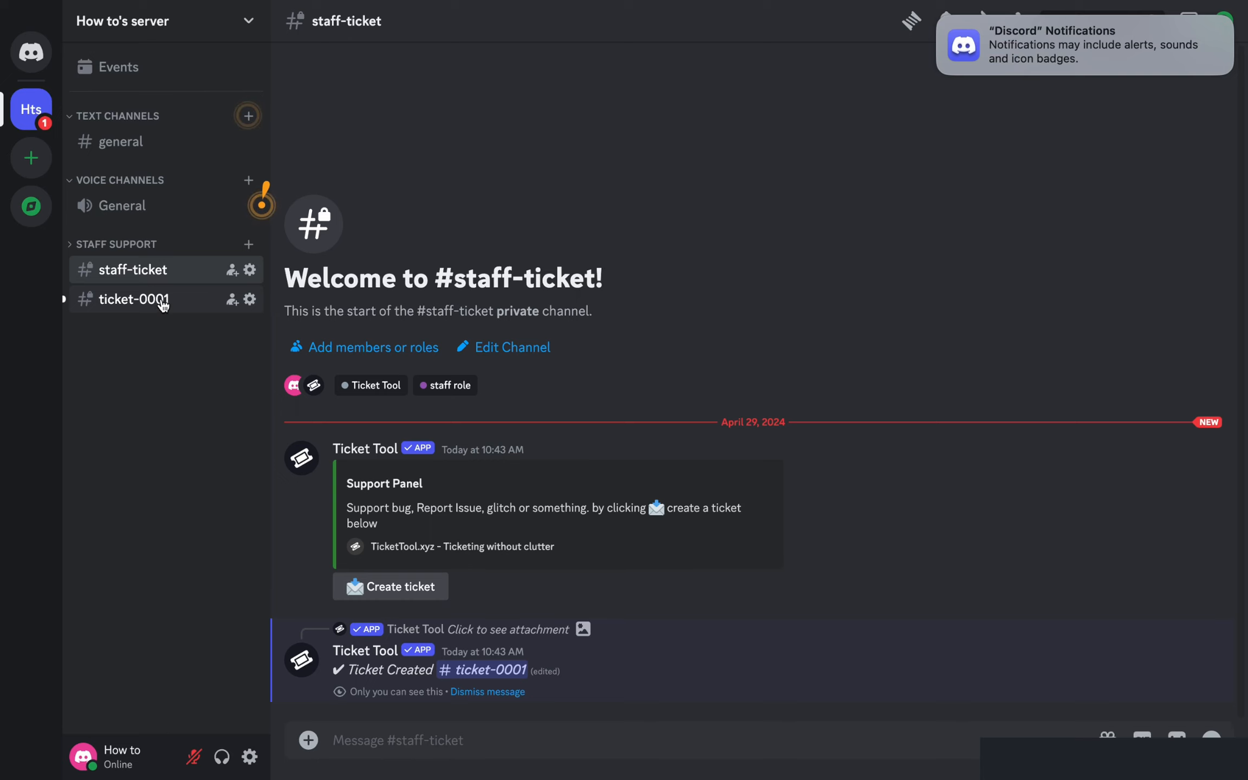
{"action": "left_click", "coordinate": [161, 301]}
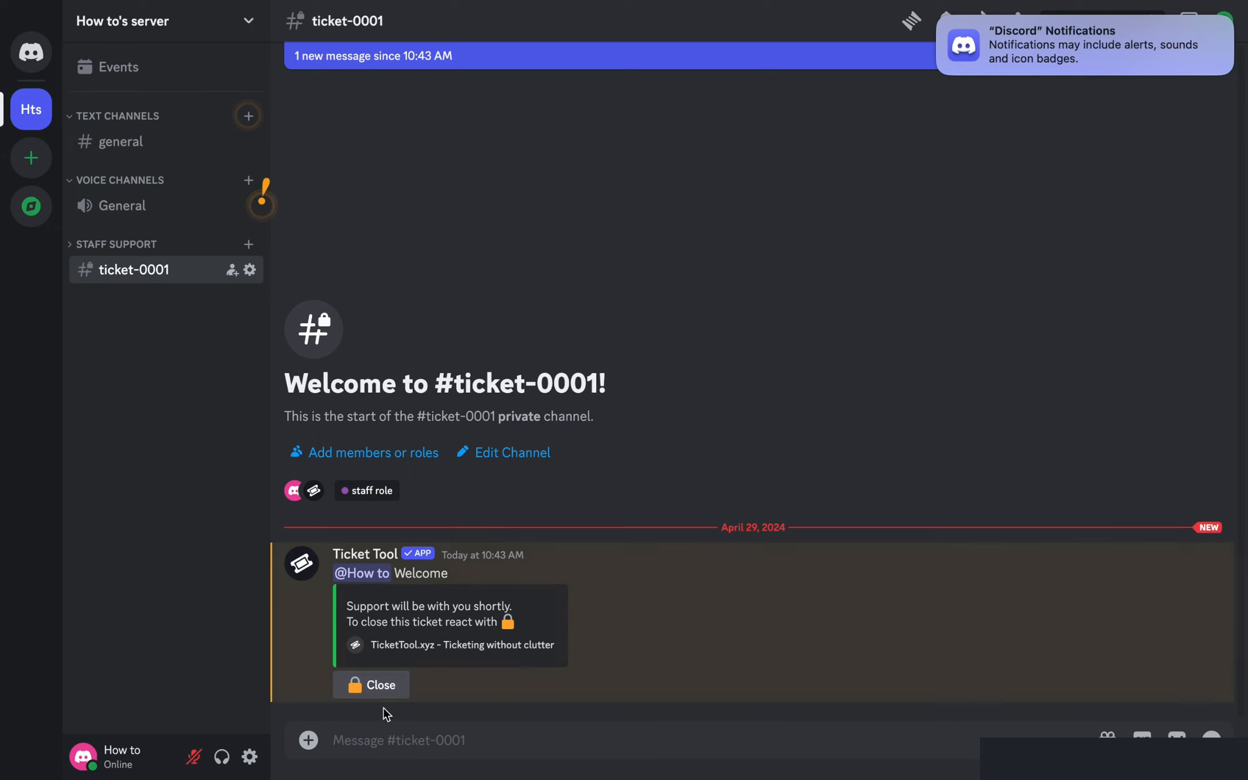
Close the test ticket, confirming the closure, and delete it with the support team ticket controls
{"action": "left_click", "coordinate": [381, 687]}
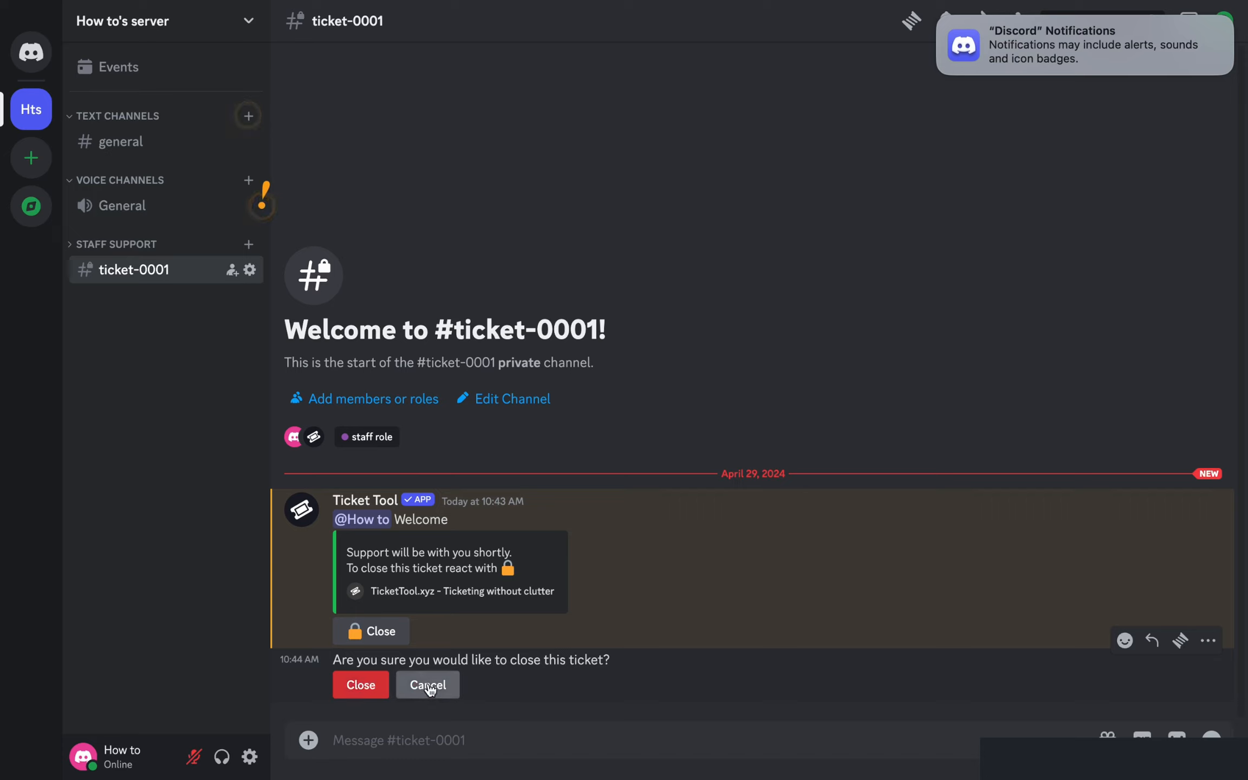
{"action": "left_click", "coordinate": [373, 689]}
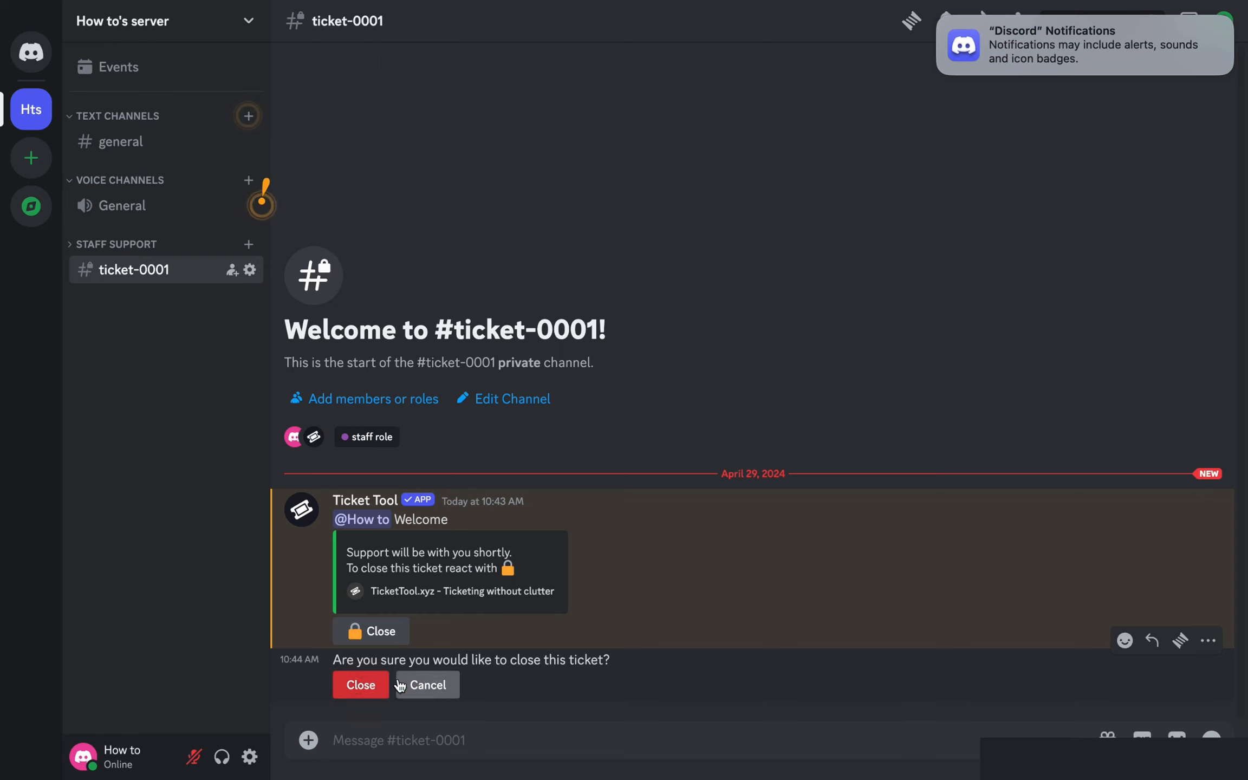
{"action": "left_click", "coordinate": [353, 685]}
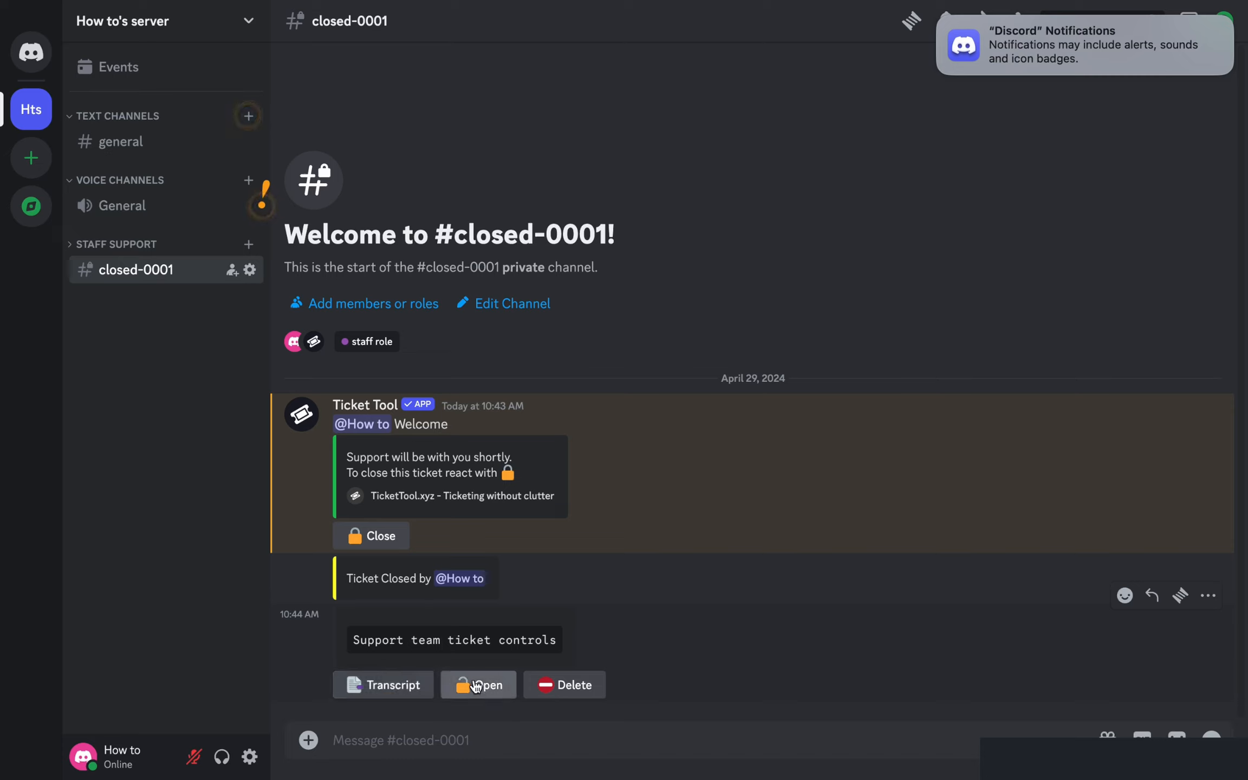
{"action": "left_click", "coordinate": [567, 687]}
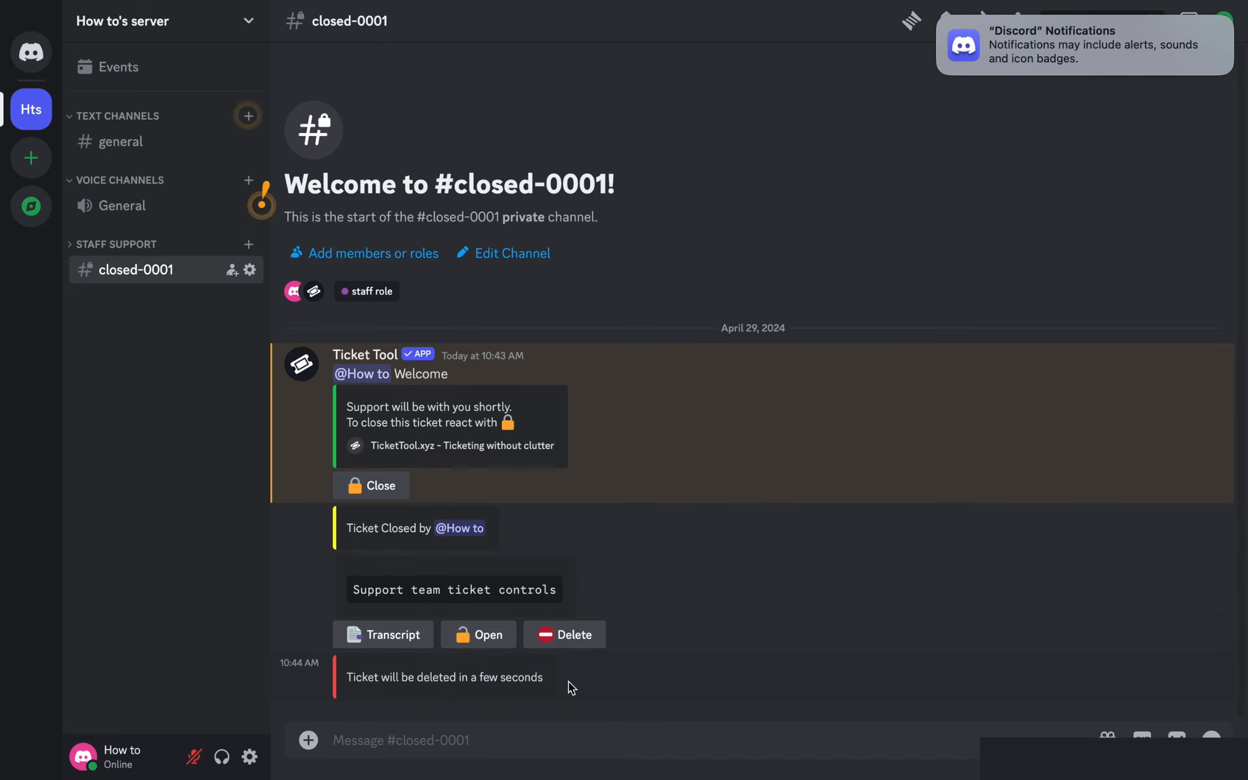